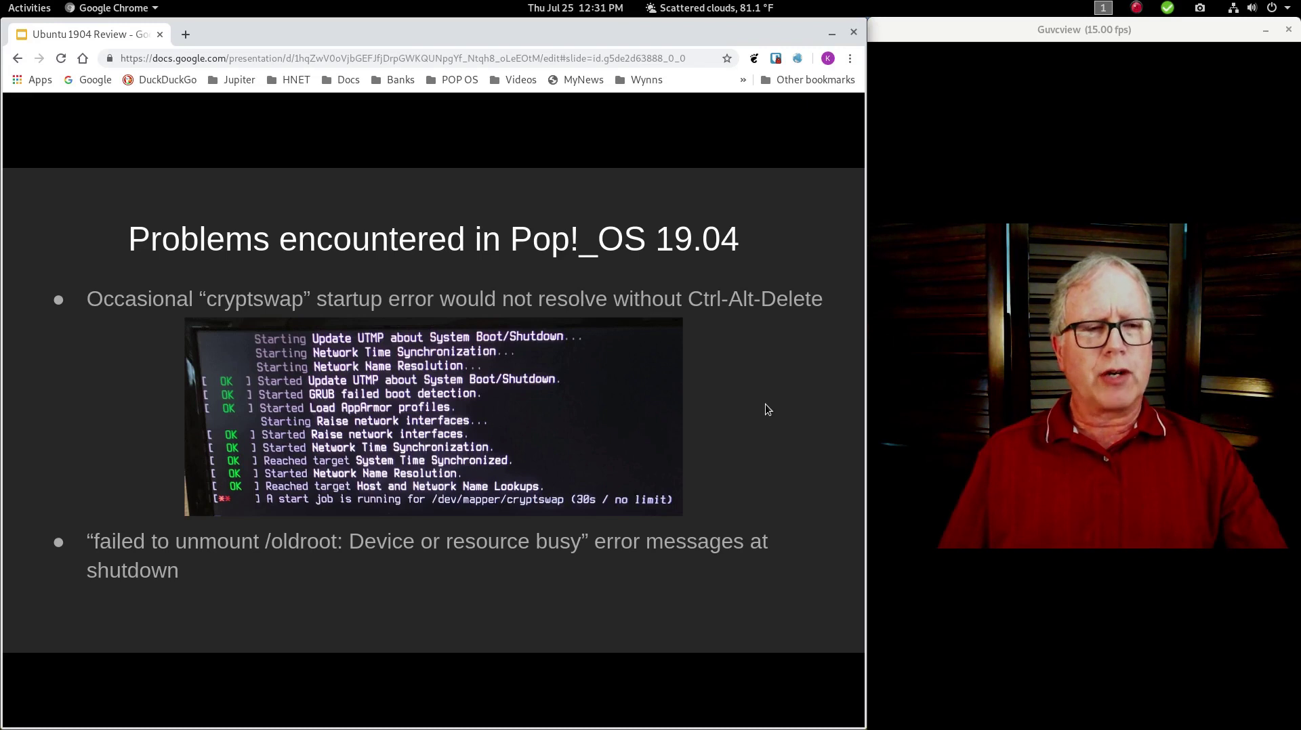
# Step: Advance the presentation to the "Defaults I like to change" slide
pyautogui.moveTo(351, 586)
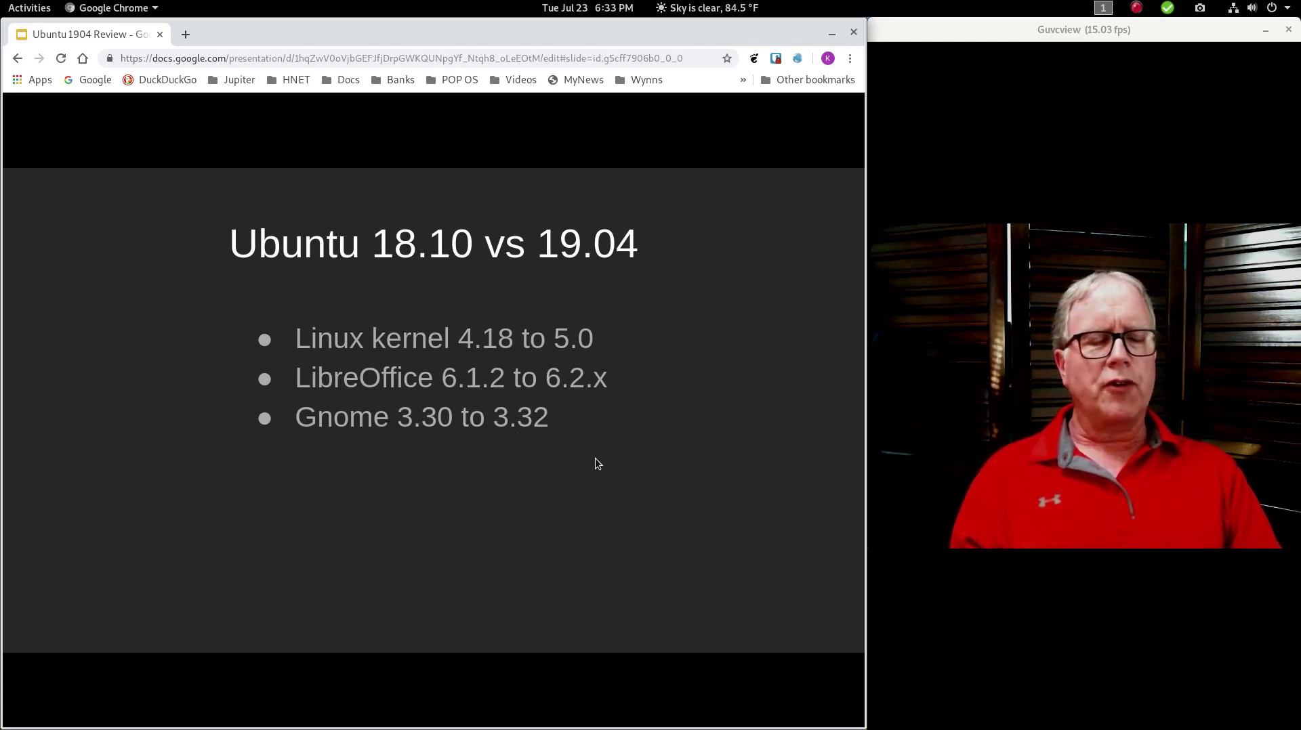
pyautogui.press('Right')
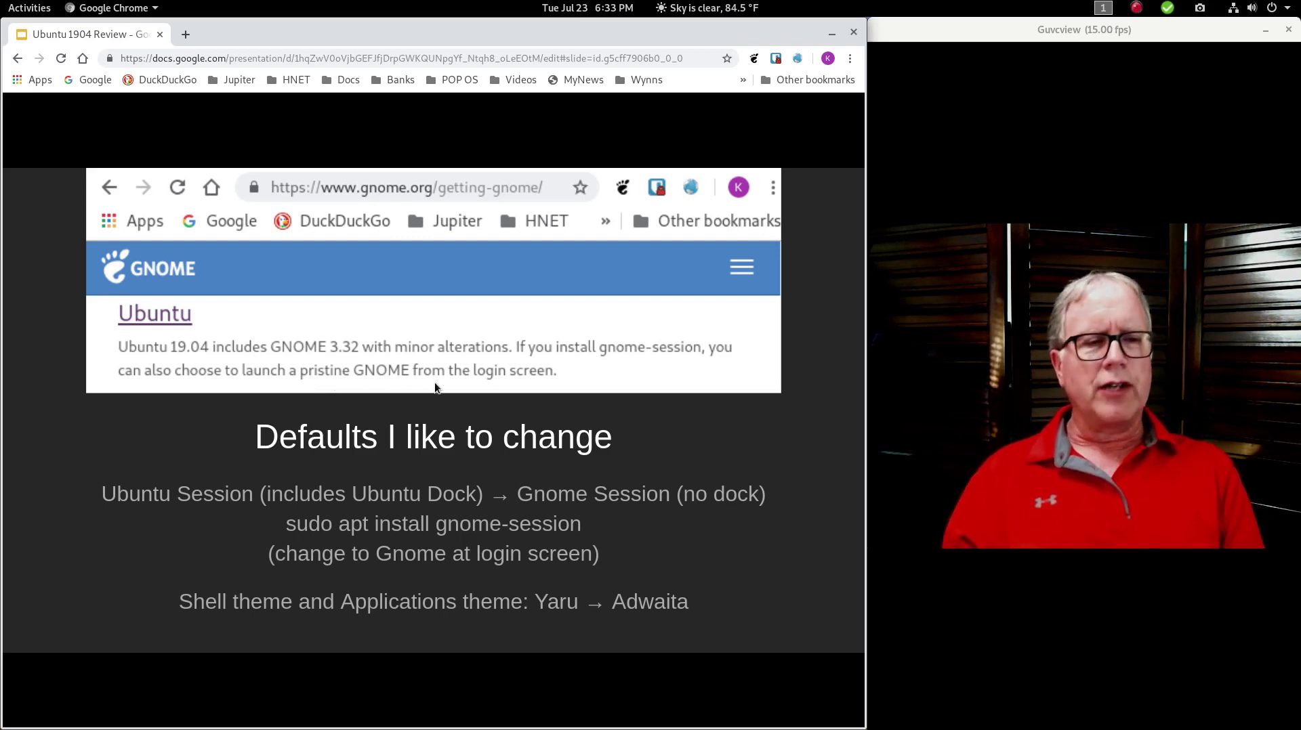
# Step: Switch to the empty second workspace and browse through all pages of the installed applications grid
pyautogui.hotkey('ctrl', 'alt', 'Down')
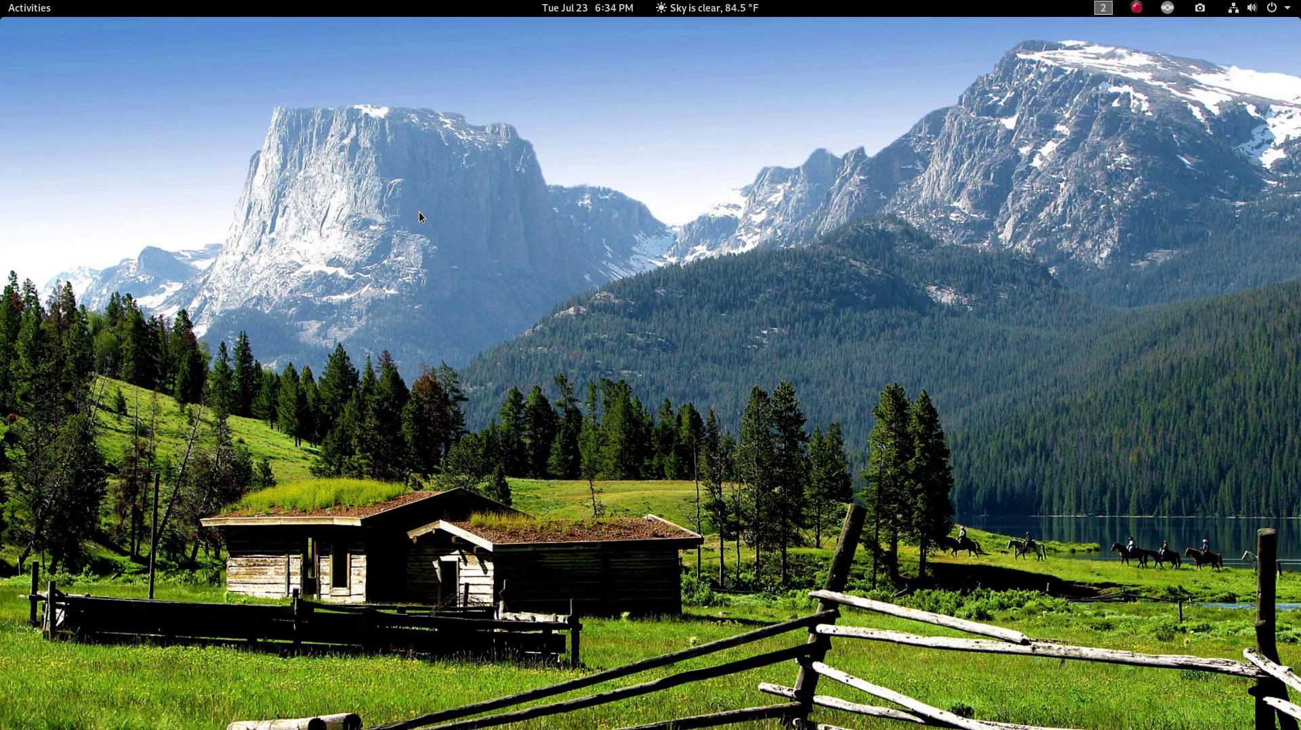
pyautogui.press('super')
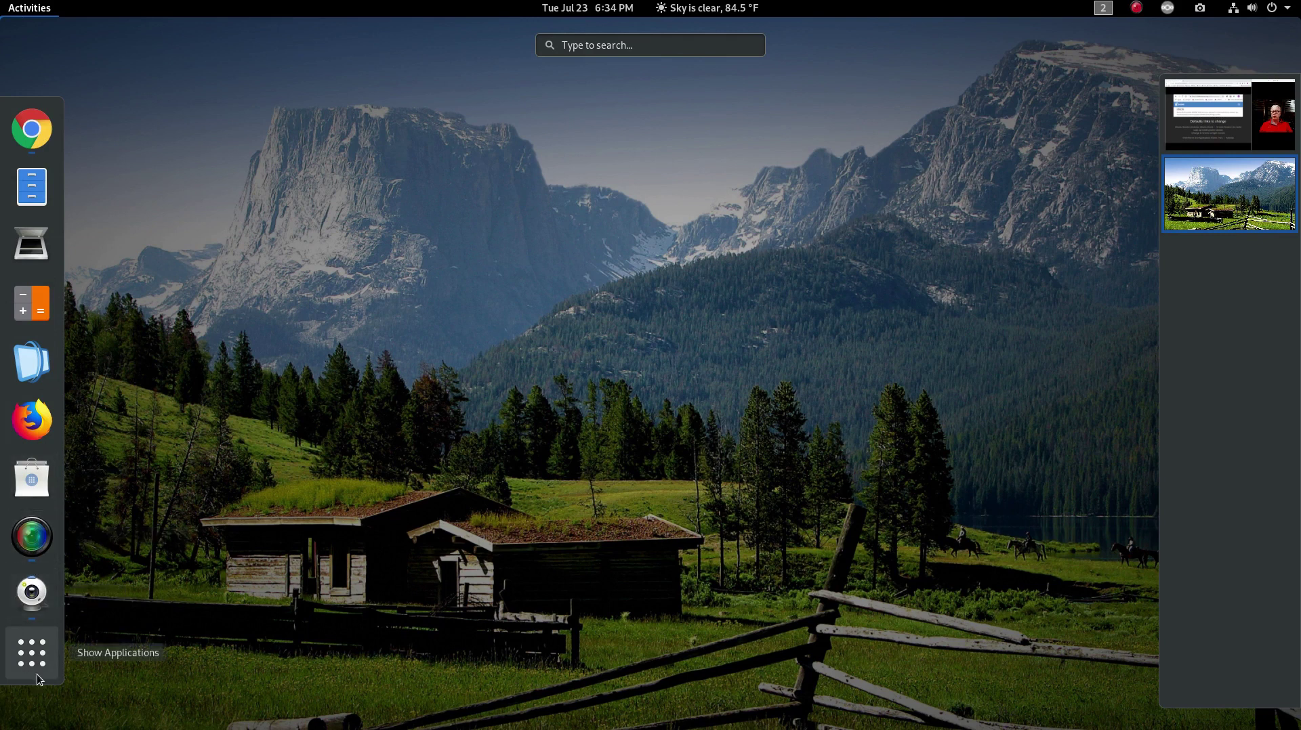
pyautogui.press('super+a')
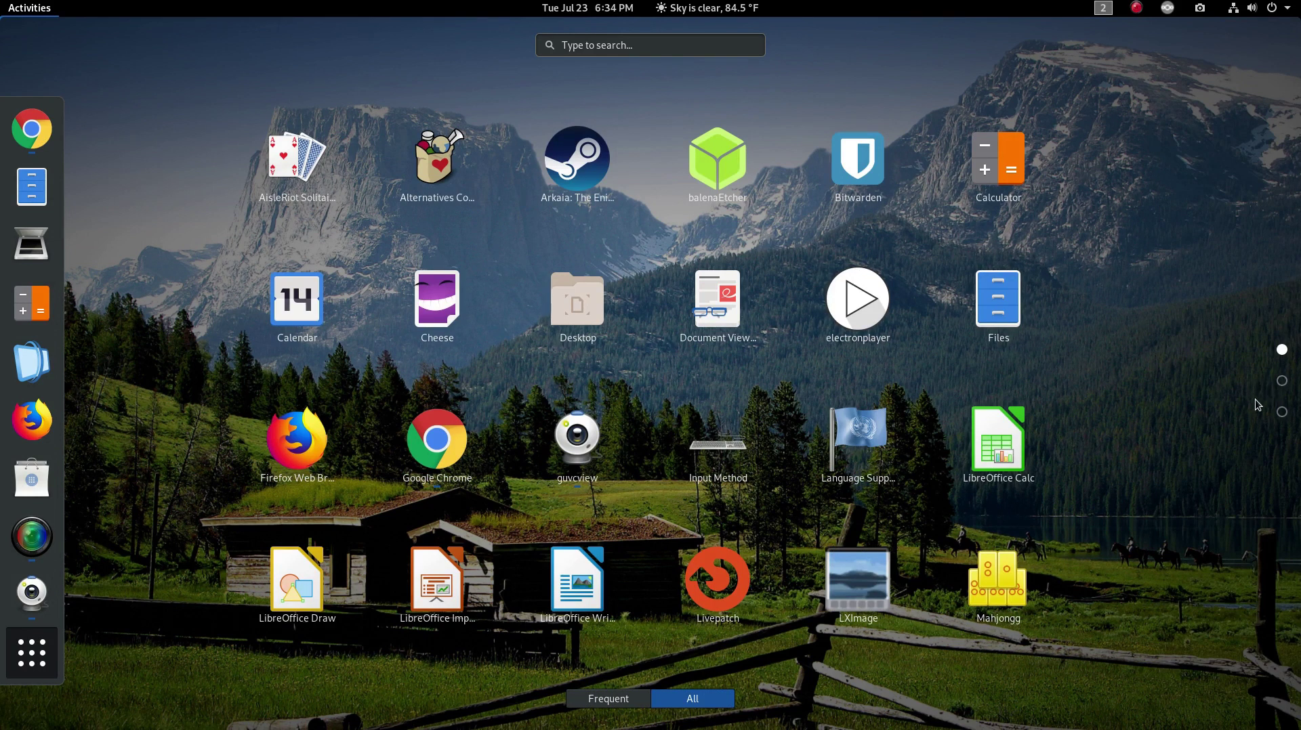
pyautogui.click(1282, 382)
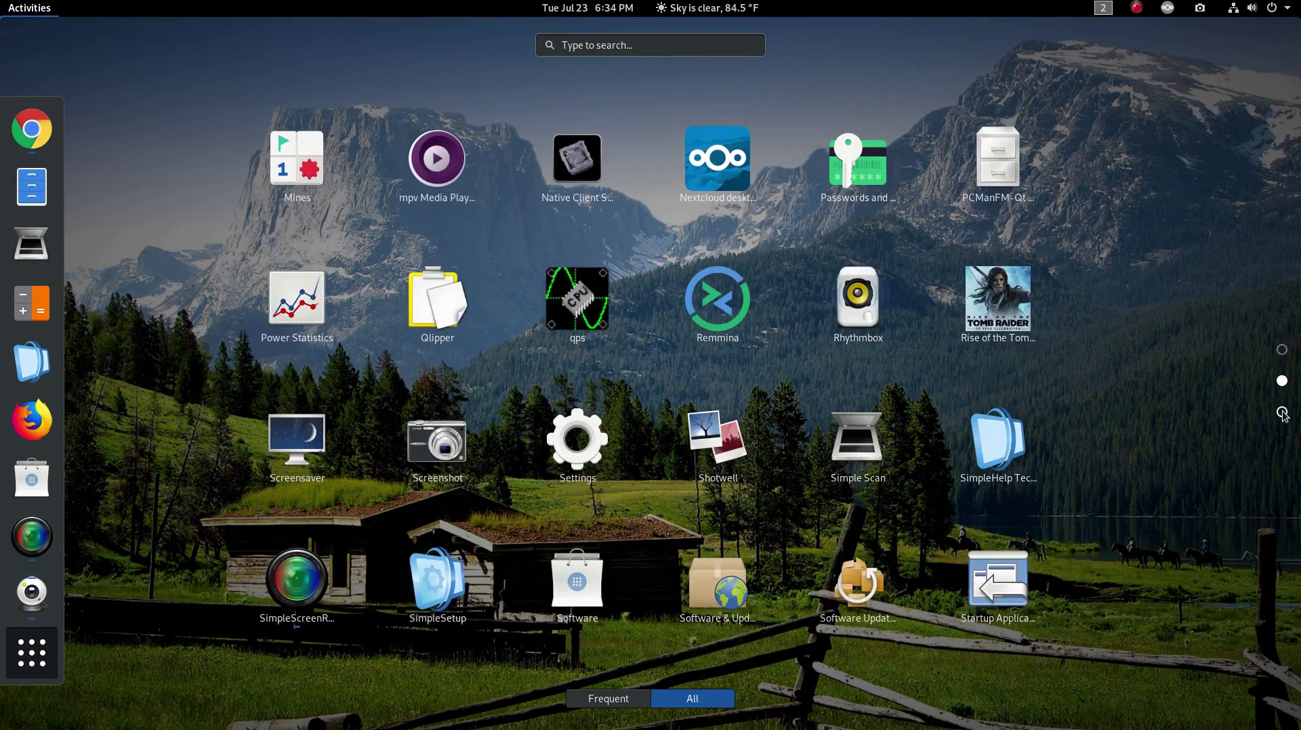
pyautogui.click(1281, 412)
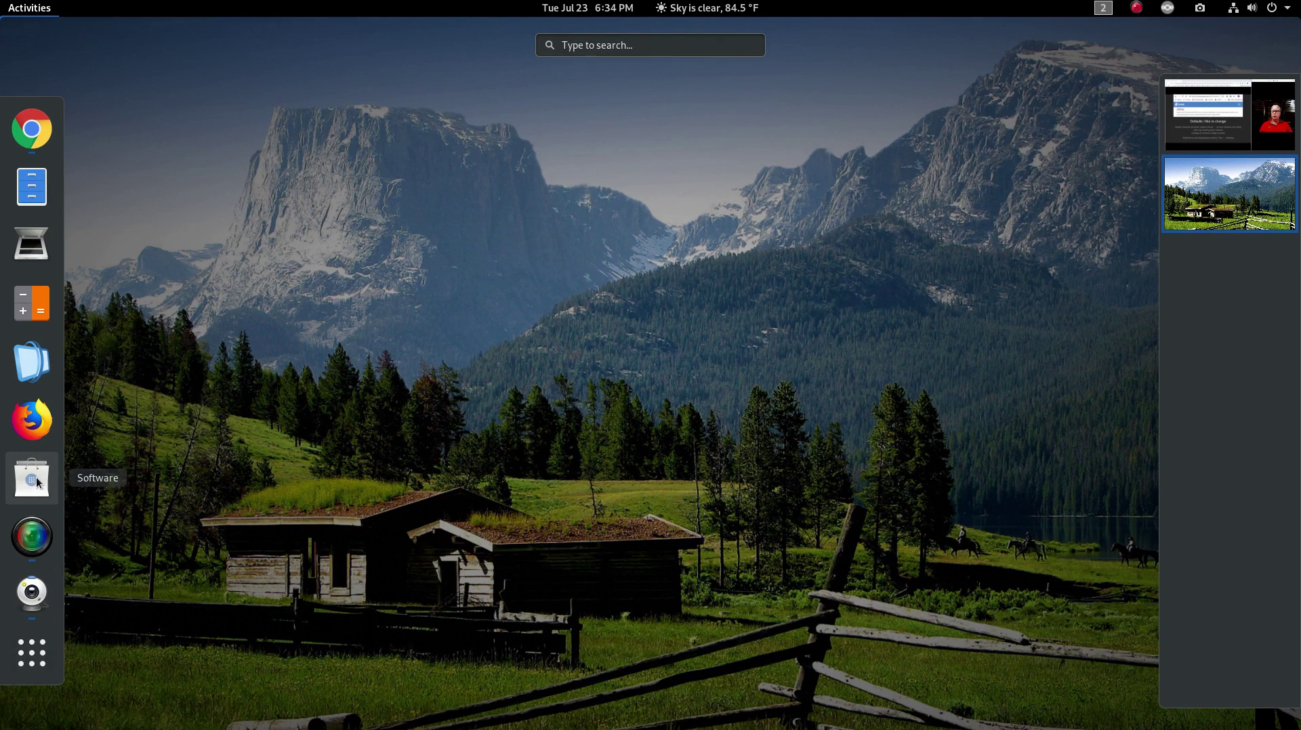
# Step: Open Software to view its front page, close it and return to the presentation workspace
pyautogui.click(37, 482)
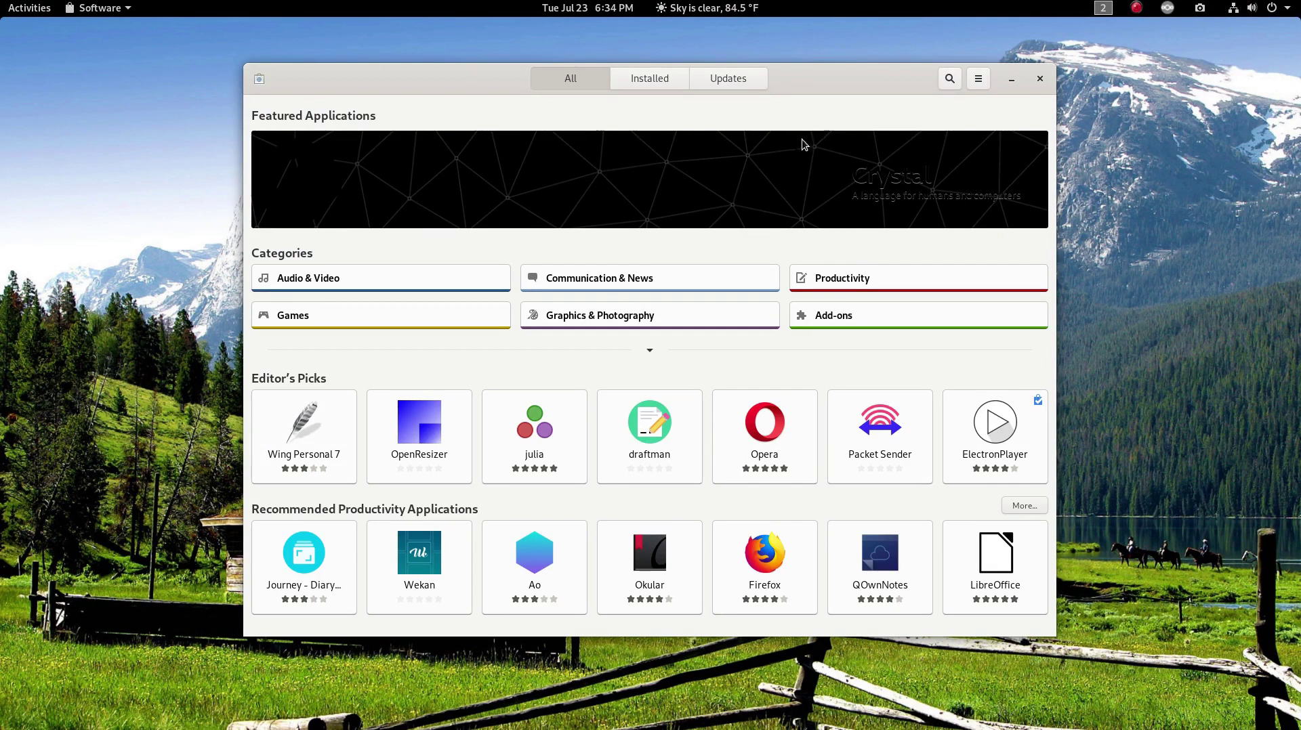
pyautogui.click(1039, 79)
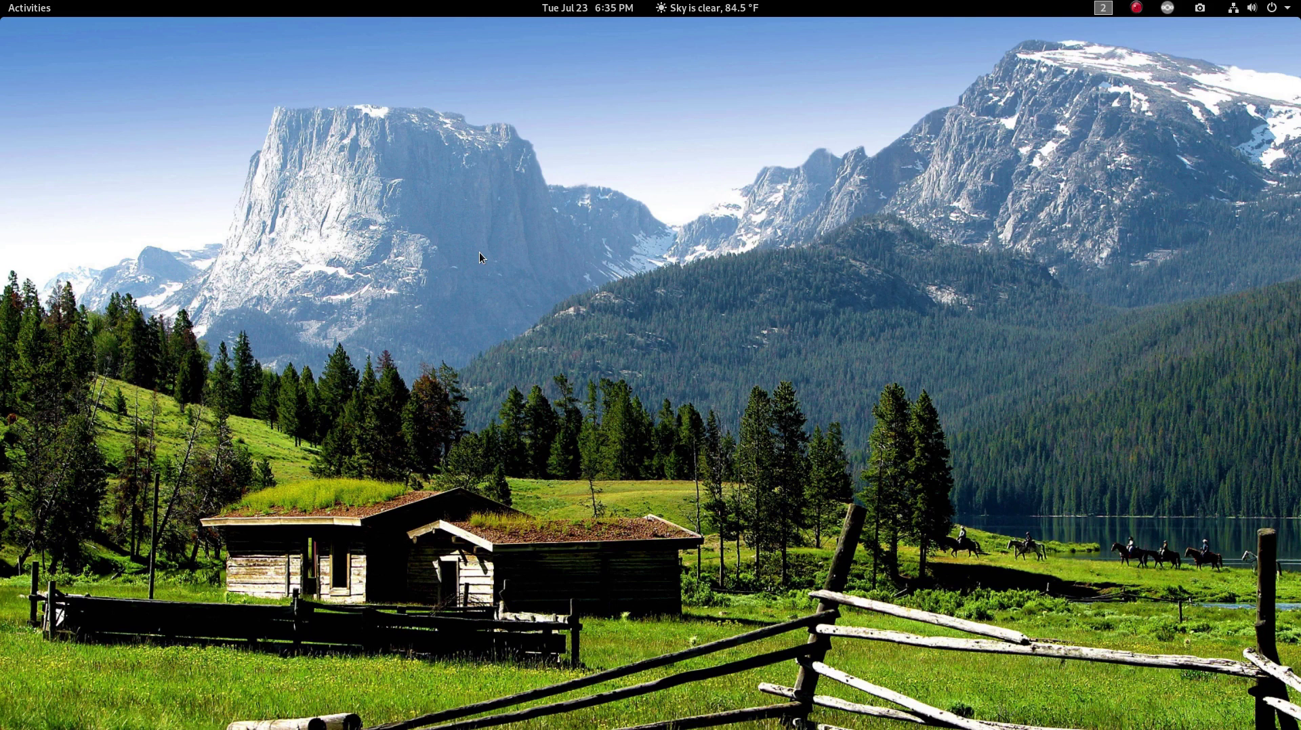
pyautogui.hotkey('ctrl', 'alt', 'Up')
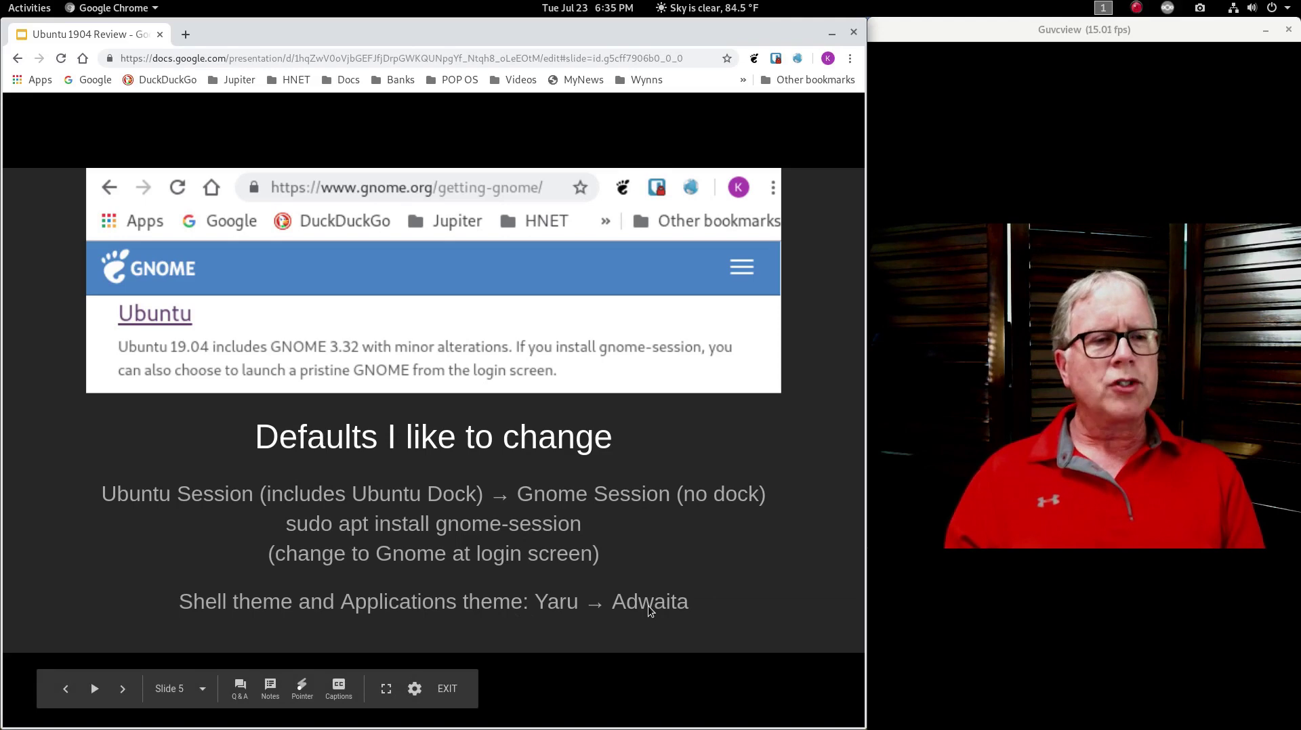
# Step: Switch to the second workspace and show the calendar and notifications
pyautogui.hotkey('ctrl', 'alt', 'Down')
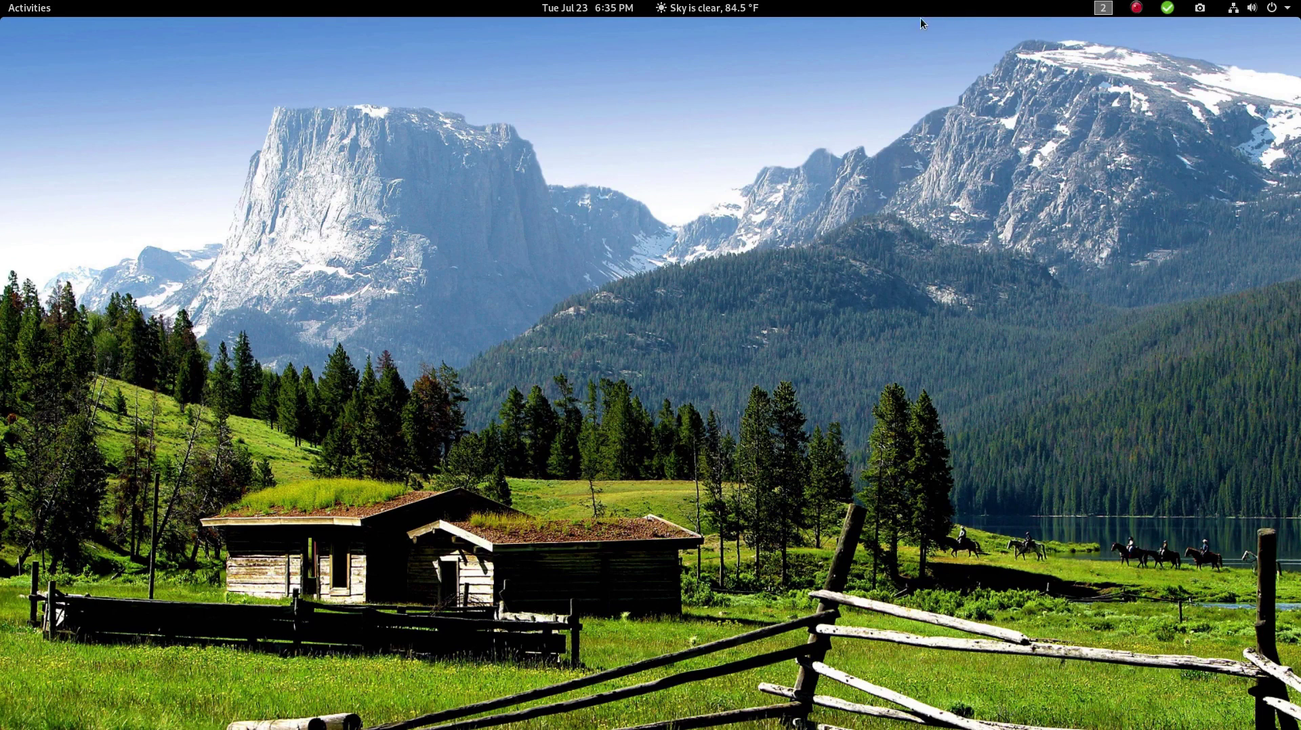
pyautogui.click(609, 9)
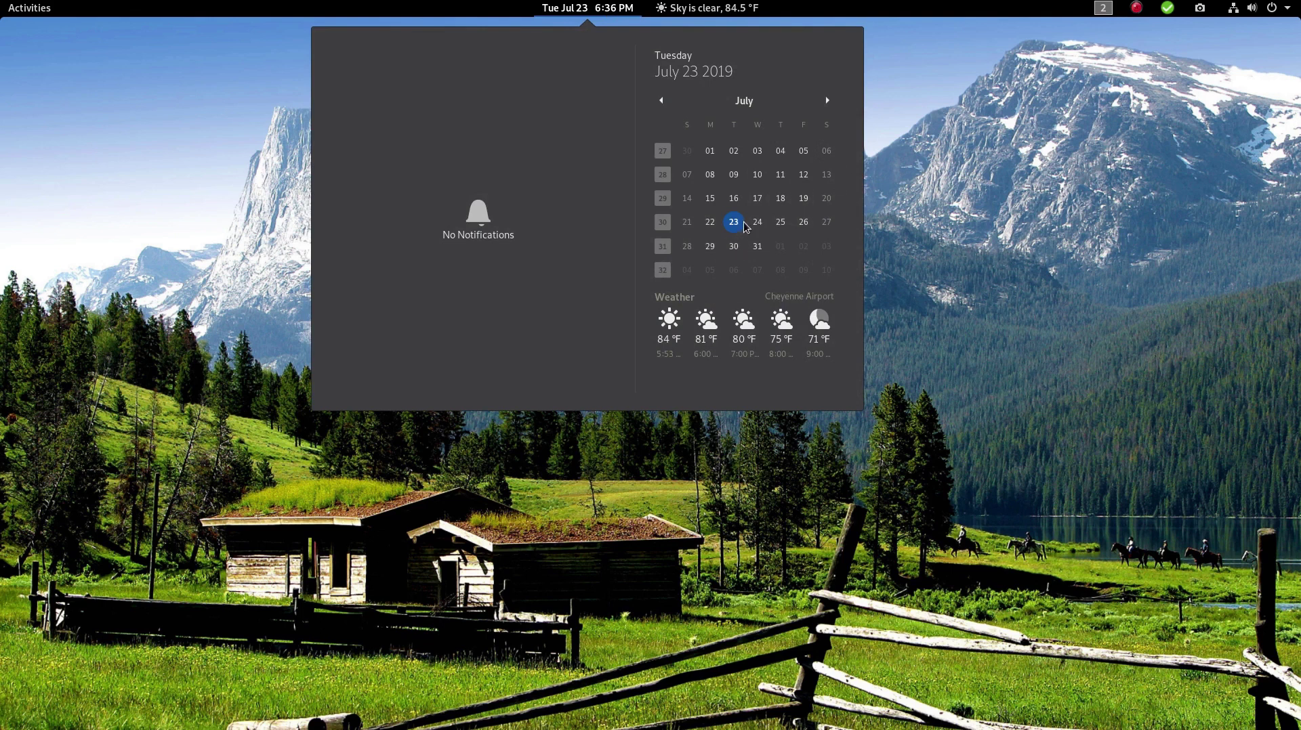
# Step: View the available Wi-Fi networks from the system menu, highlight one of them and cancel without connecting
pyautogui.click(1259, 12)
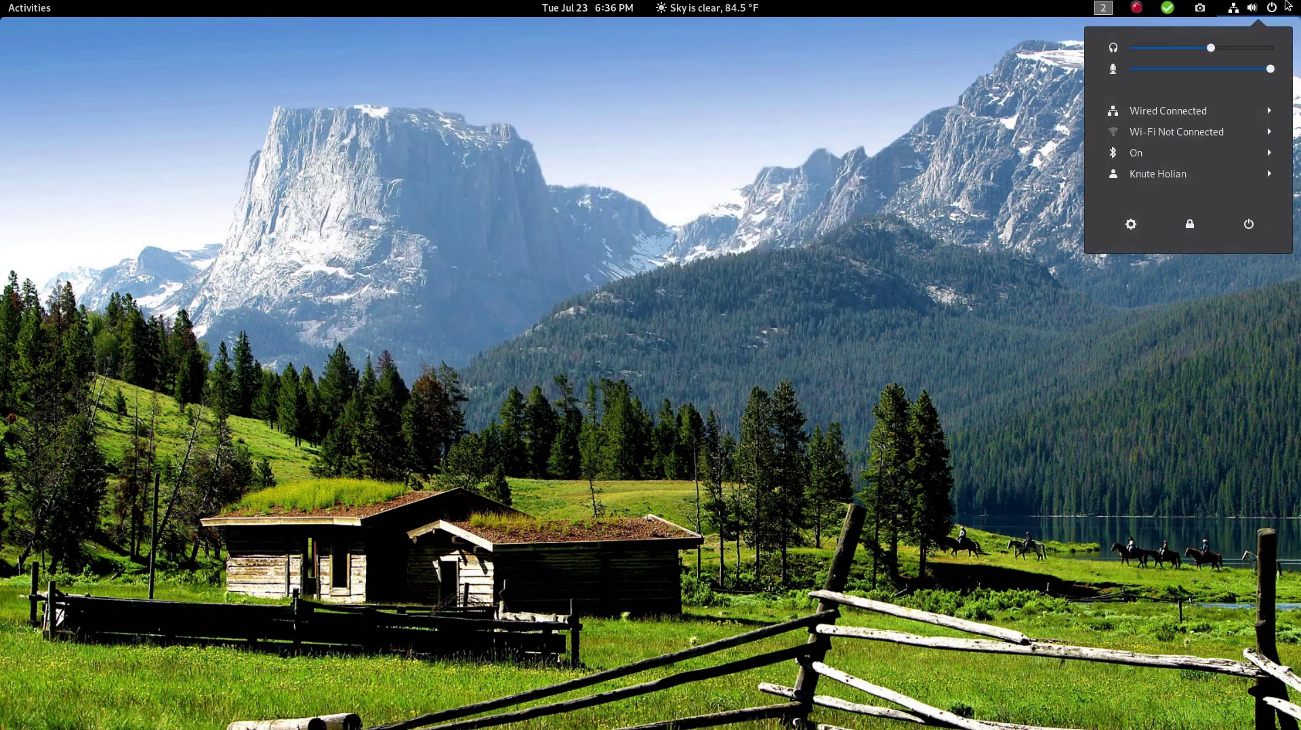
pyautogui.click(1196, 136)
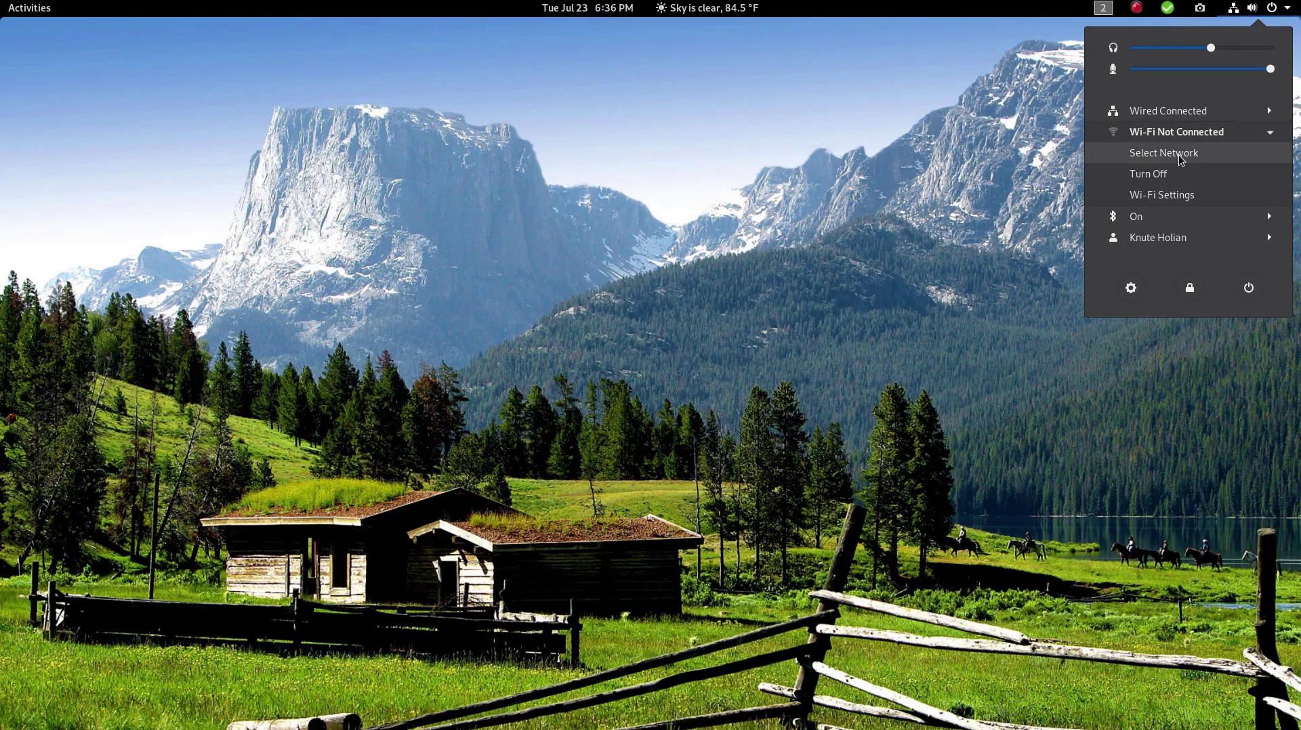
pyautogui.click(1178, 154)
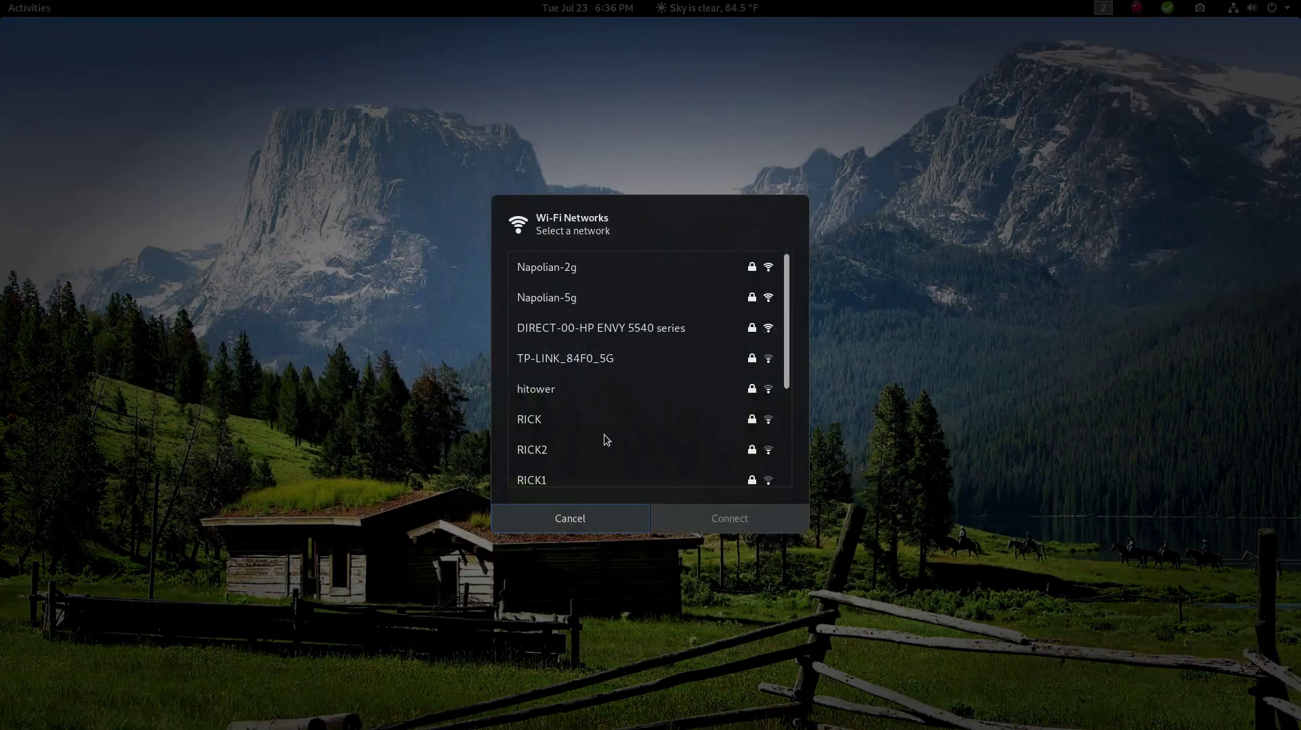
pyautogui.click(538, 421)
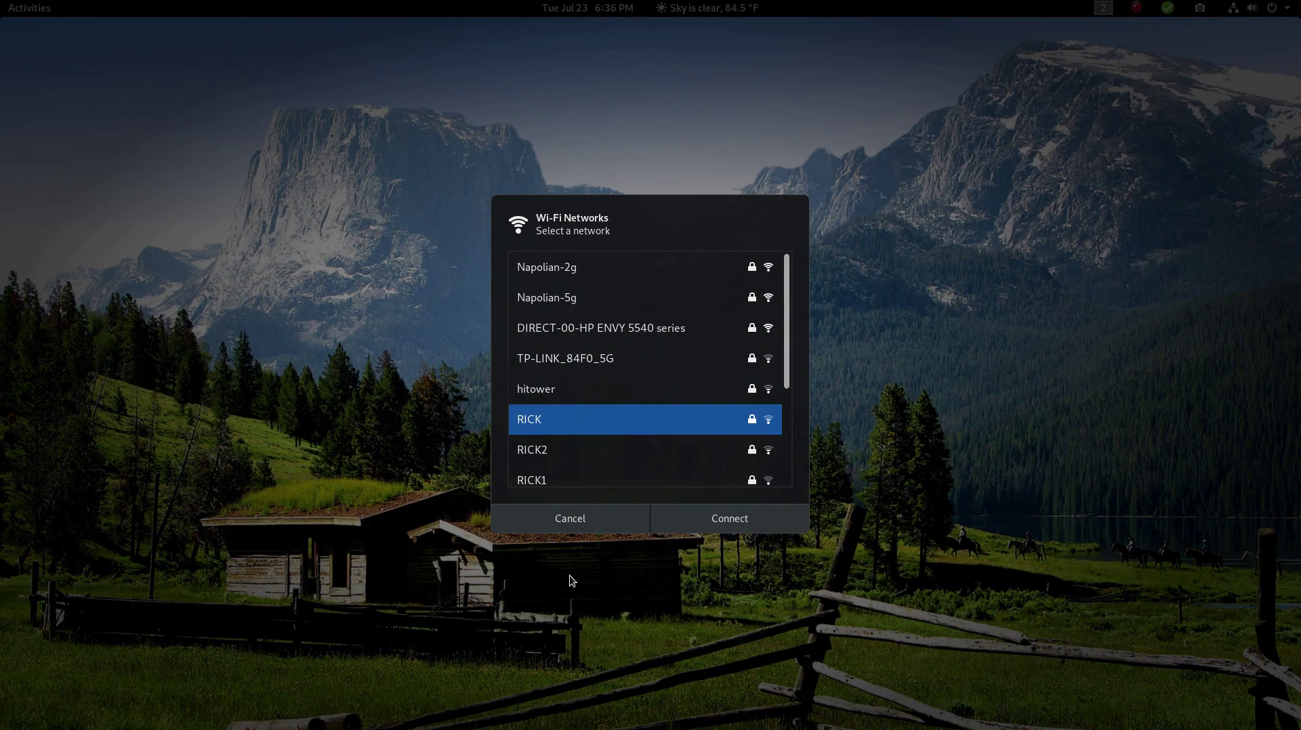
pyautogui.click(584, 524)
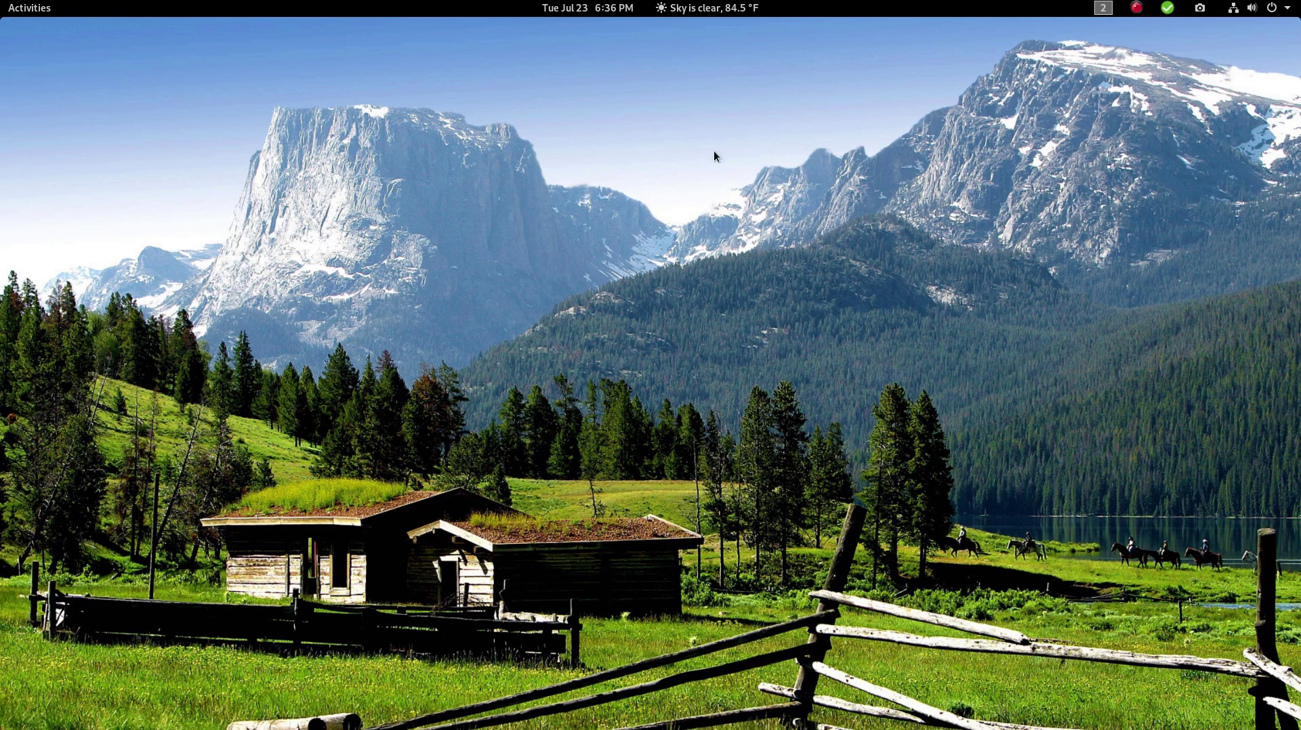
# Step: Show the calendar and weather forecast again, close it and go back to the presentation workspace
pyautogui.click(591, 3)
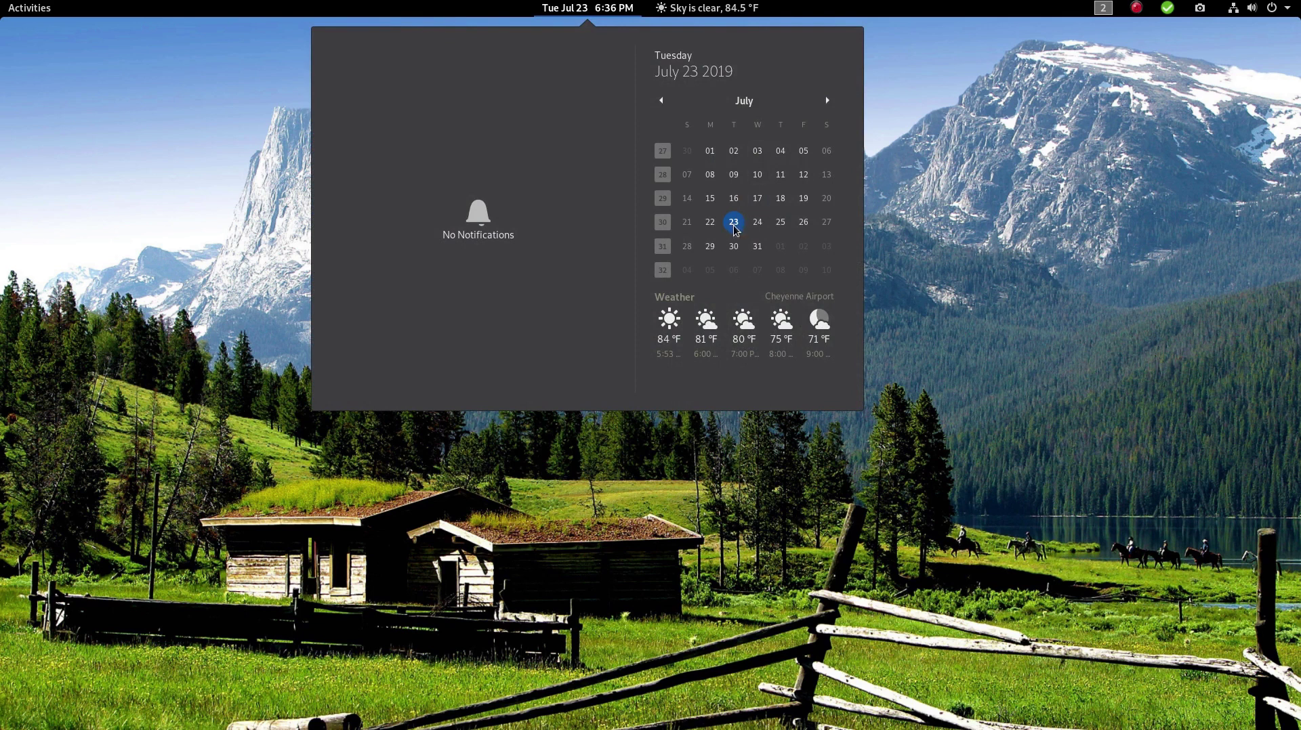
pyautogui.click(589, 8)
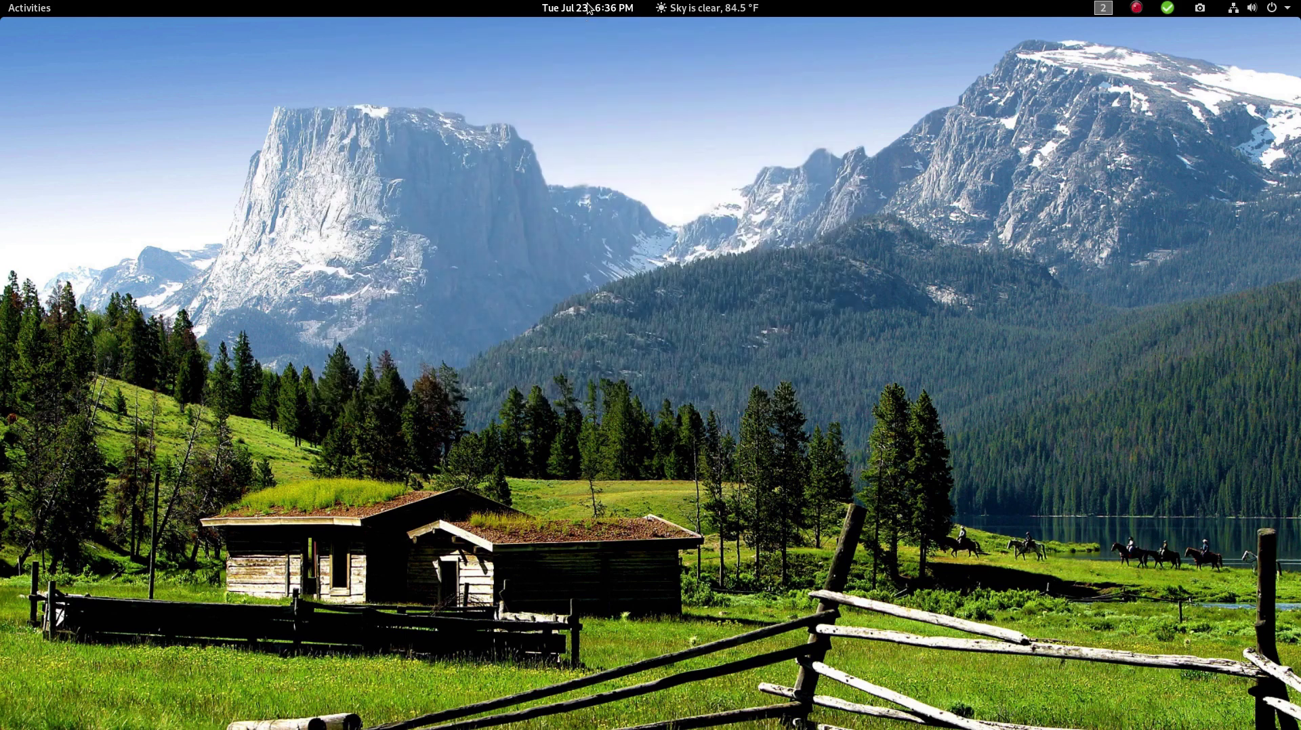
pyautogui.hotkey('ctrl', 'alt', 'Up')
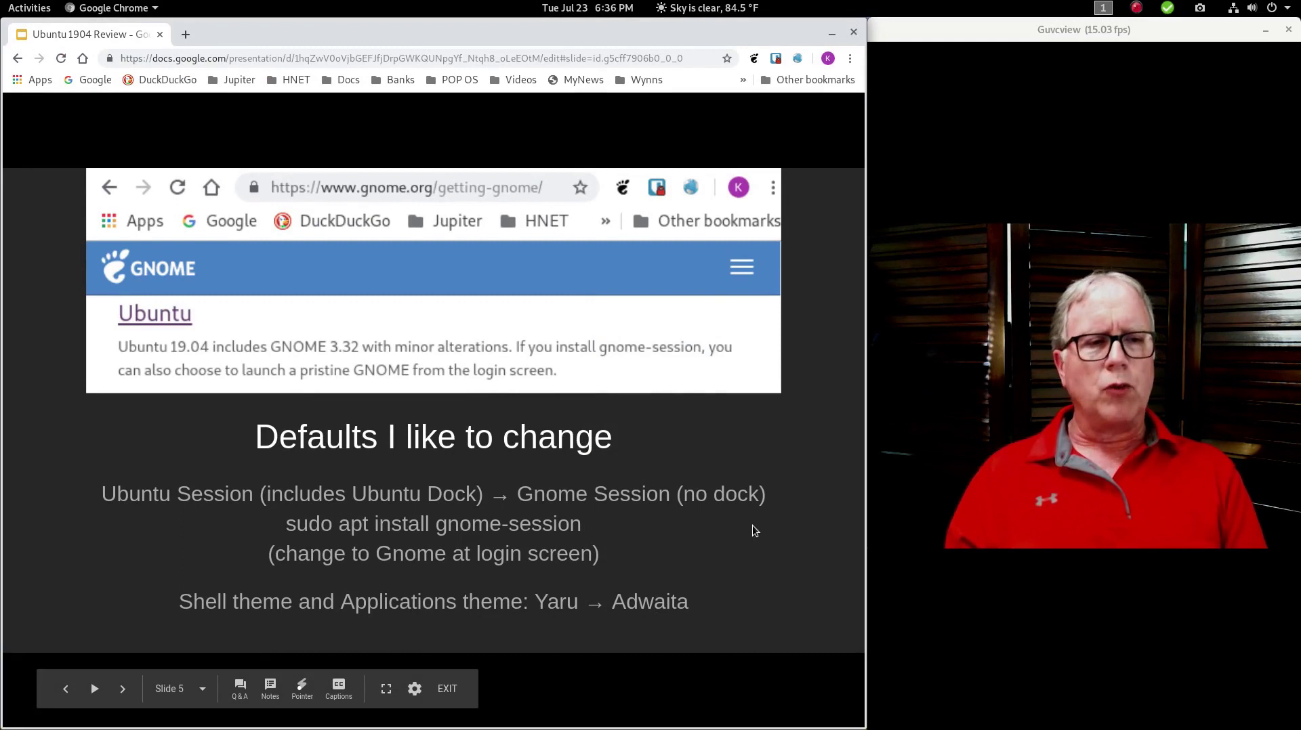
# Step: Open Files and Tweaks side by side on the second workspace, with Tweaks showing the Appearance settings
pyautogui.press('super+Page_Down')
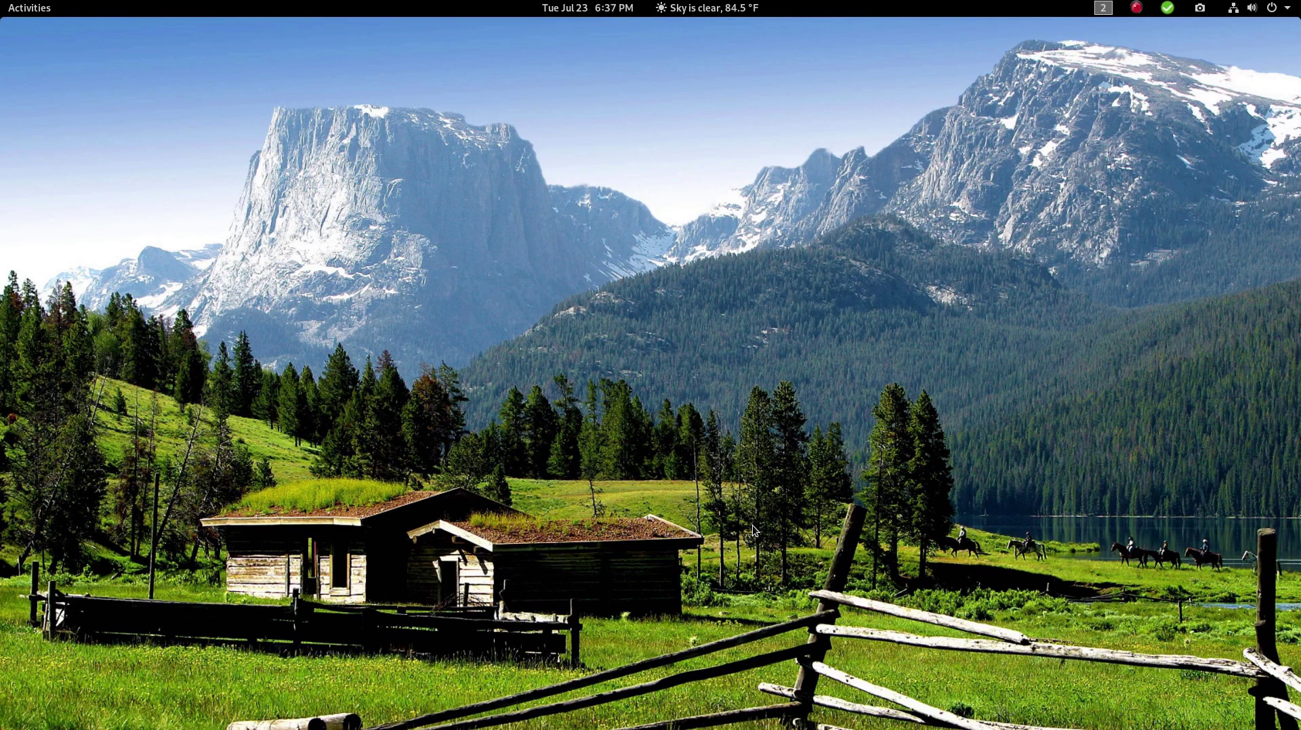
pyautogui.press('super+e')
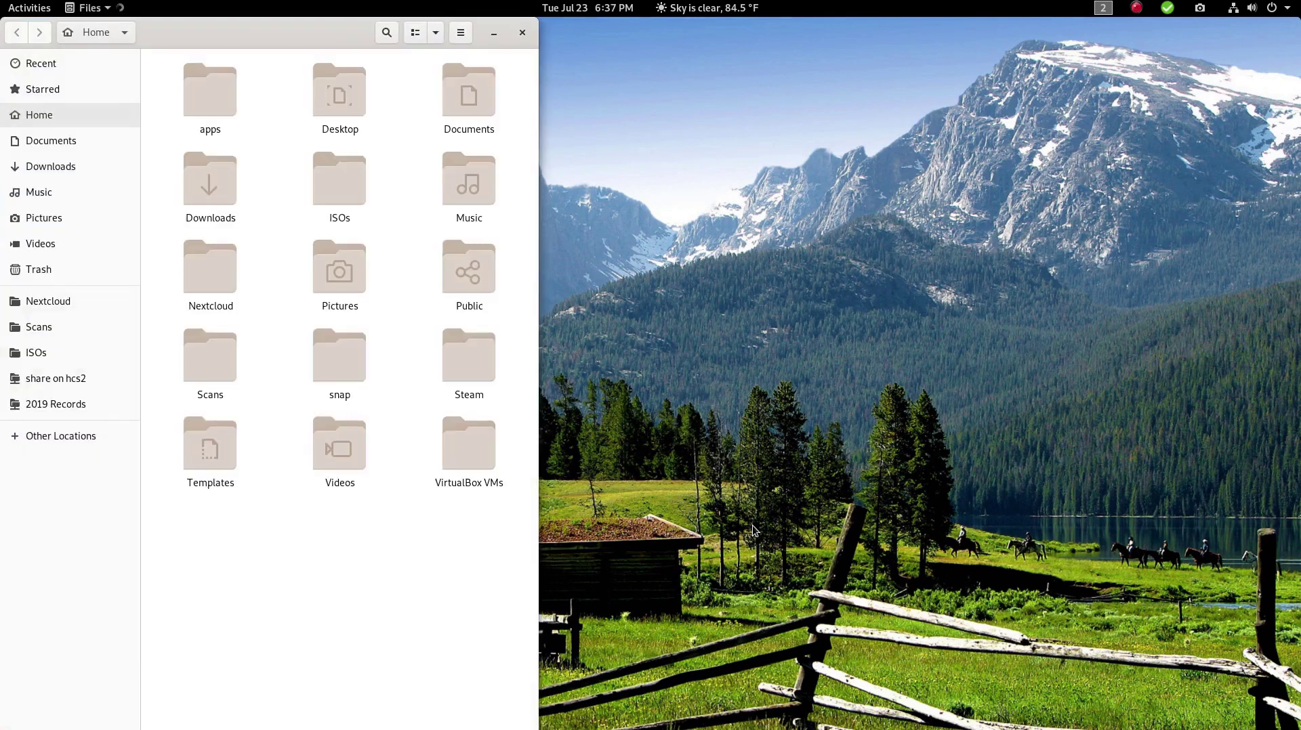
pyautogui.press('super')
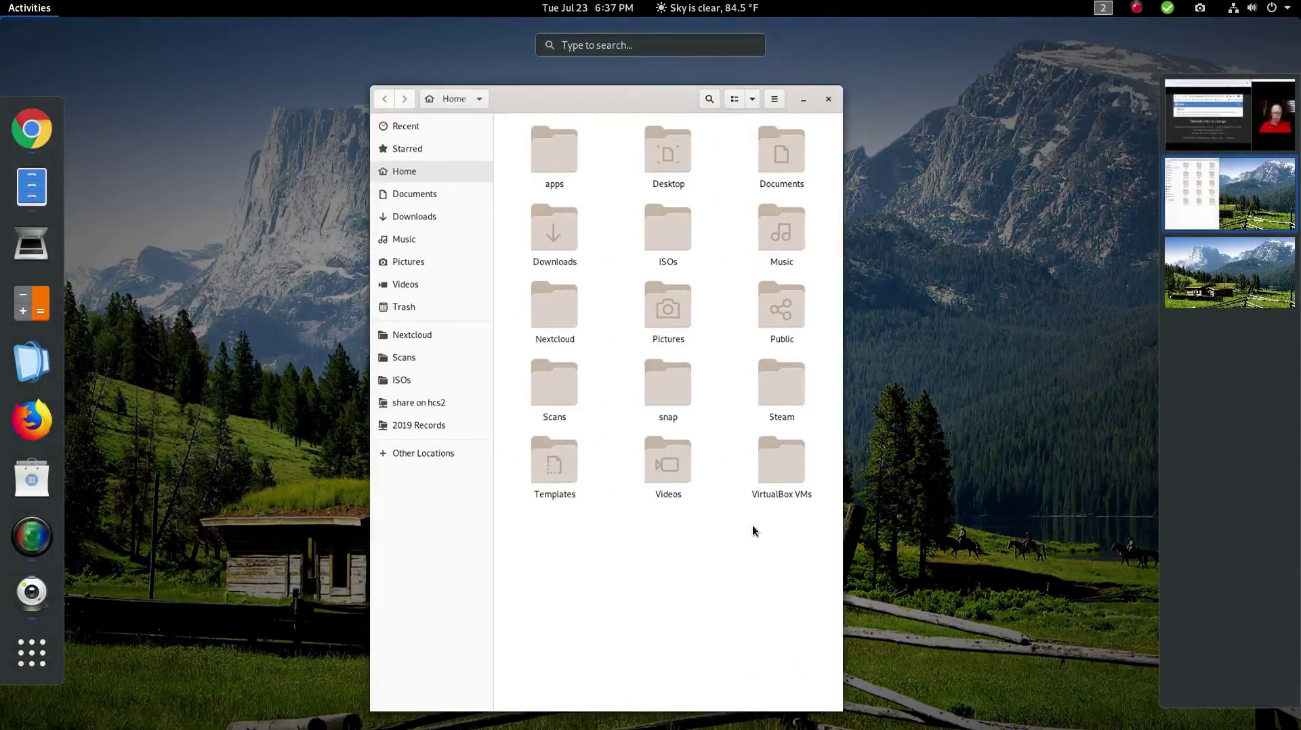
pyautogui.write('twea')
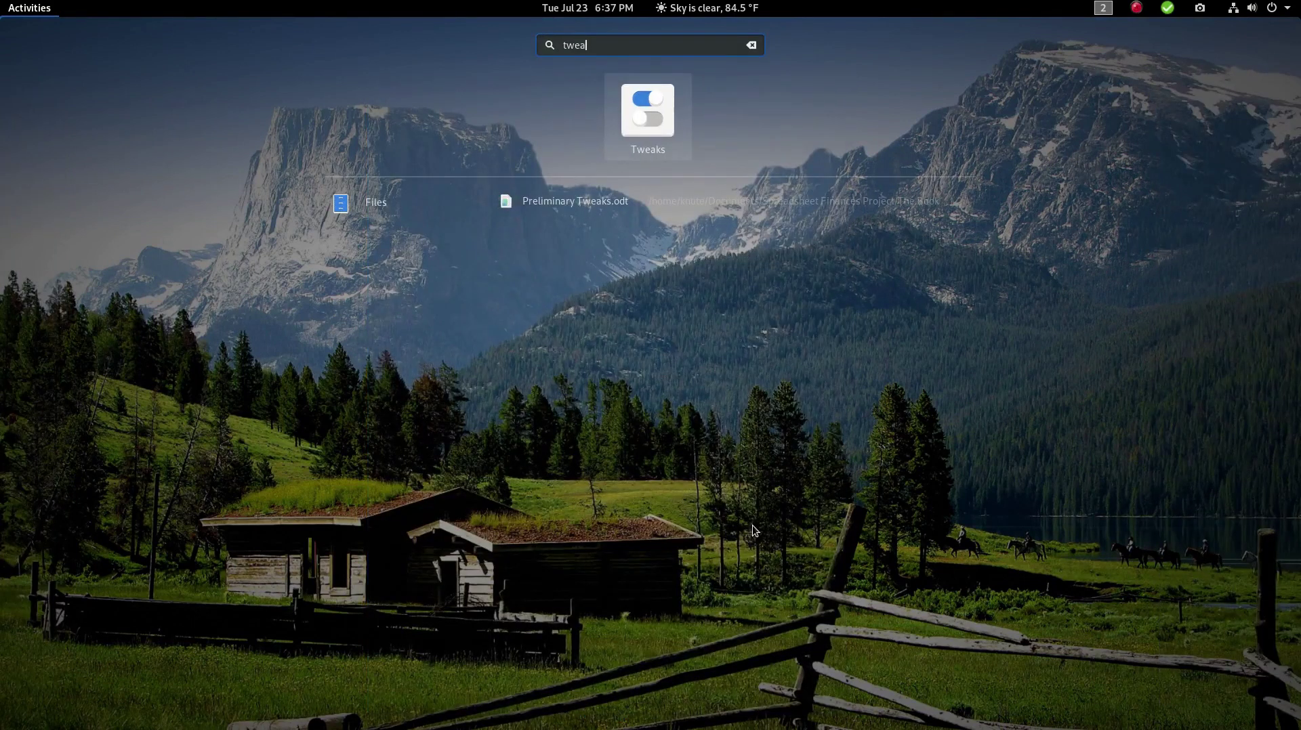
pyautogui.press('Return')
pyautogui.press('super+Right')
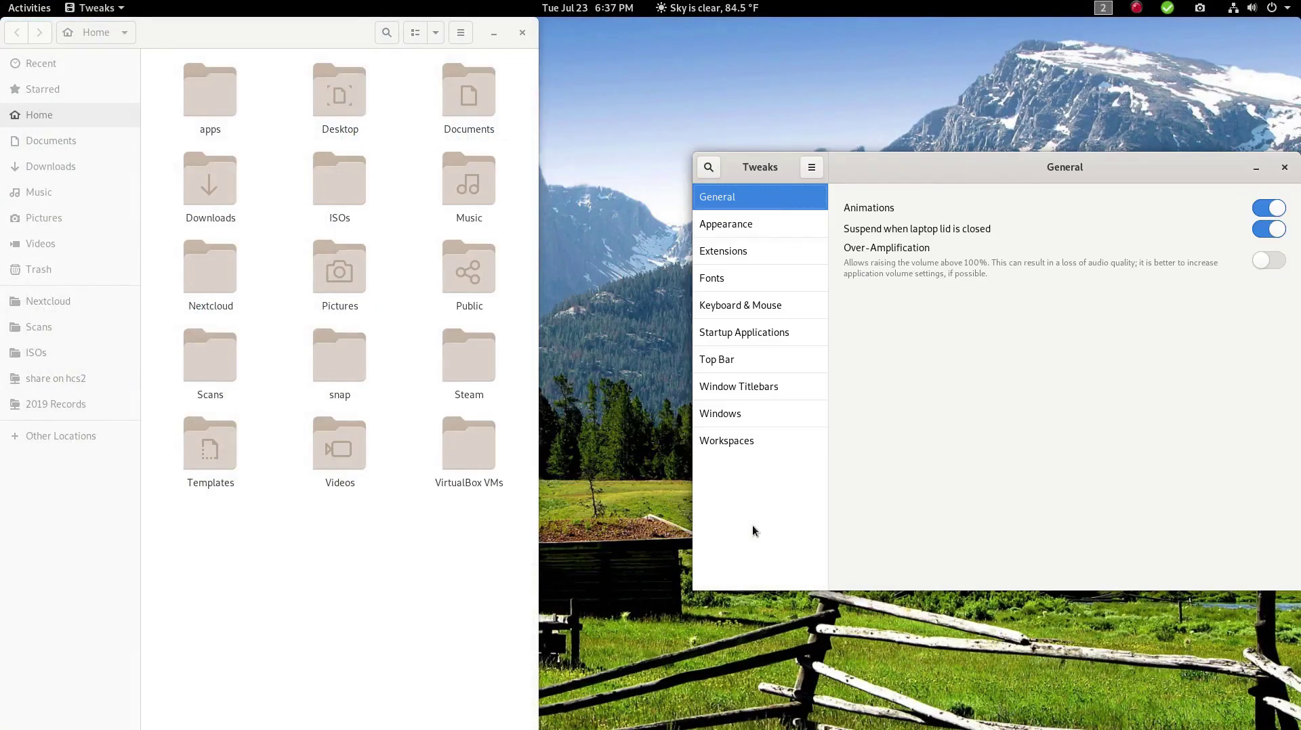
pyautogui.click(725, 224)
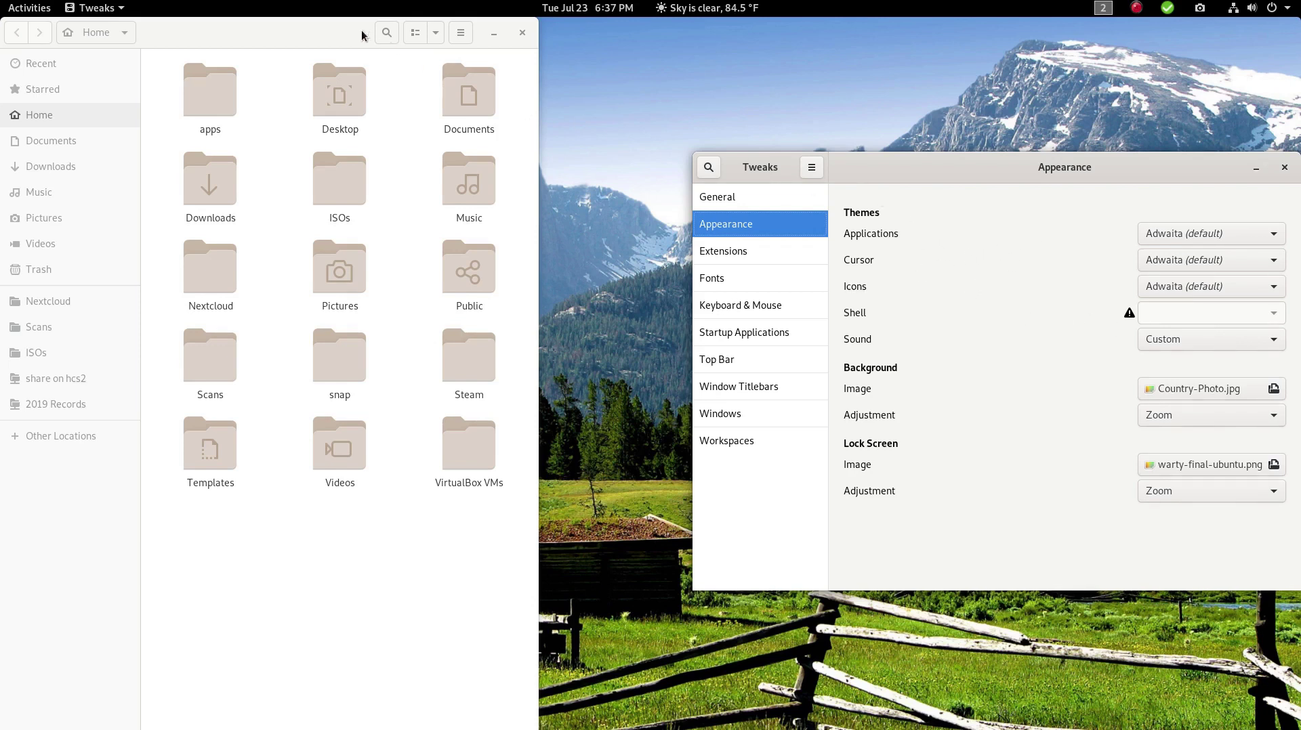
pyautogui.moveTo(895, 179); pyautogui.dragTo(843, 180)
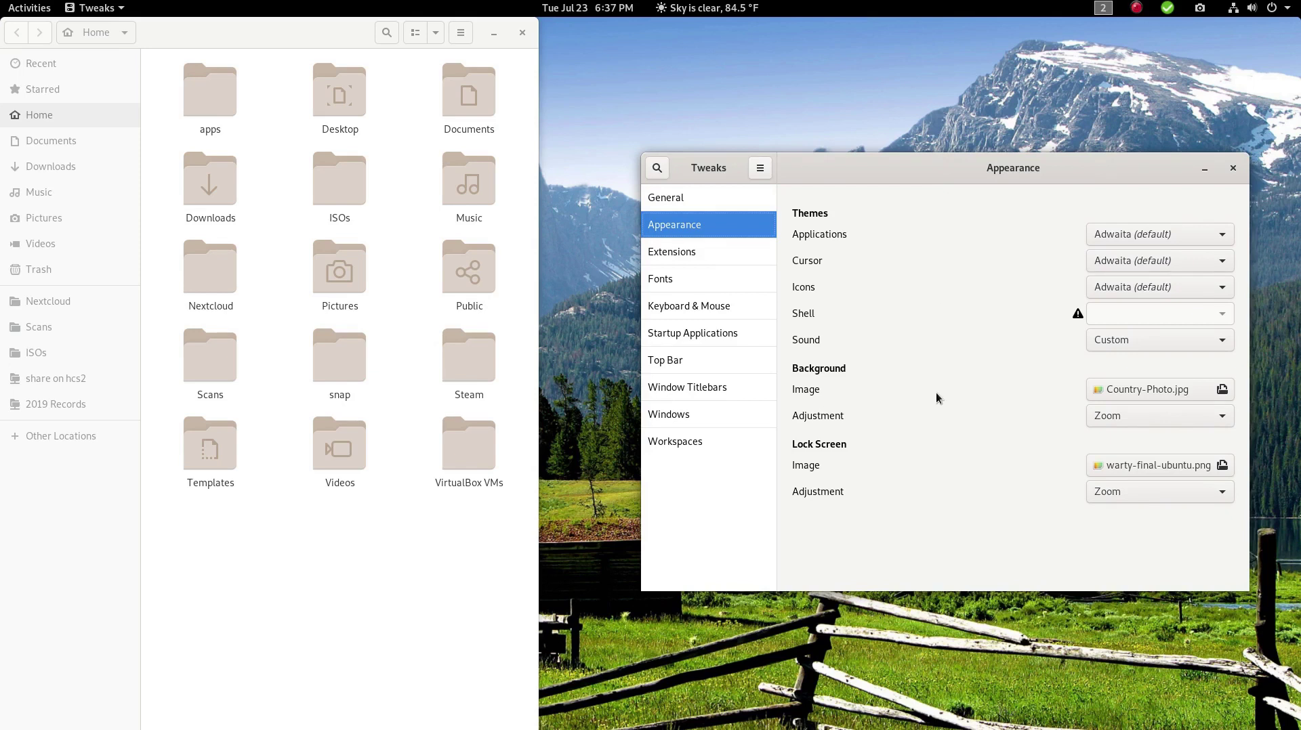
# Step: Set the Applications theme to Yaru and select the Pictures folder in Files to check the theme's highlight colour
pyautogui.click(1148, 233)
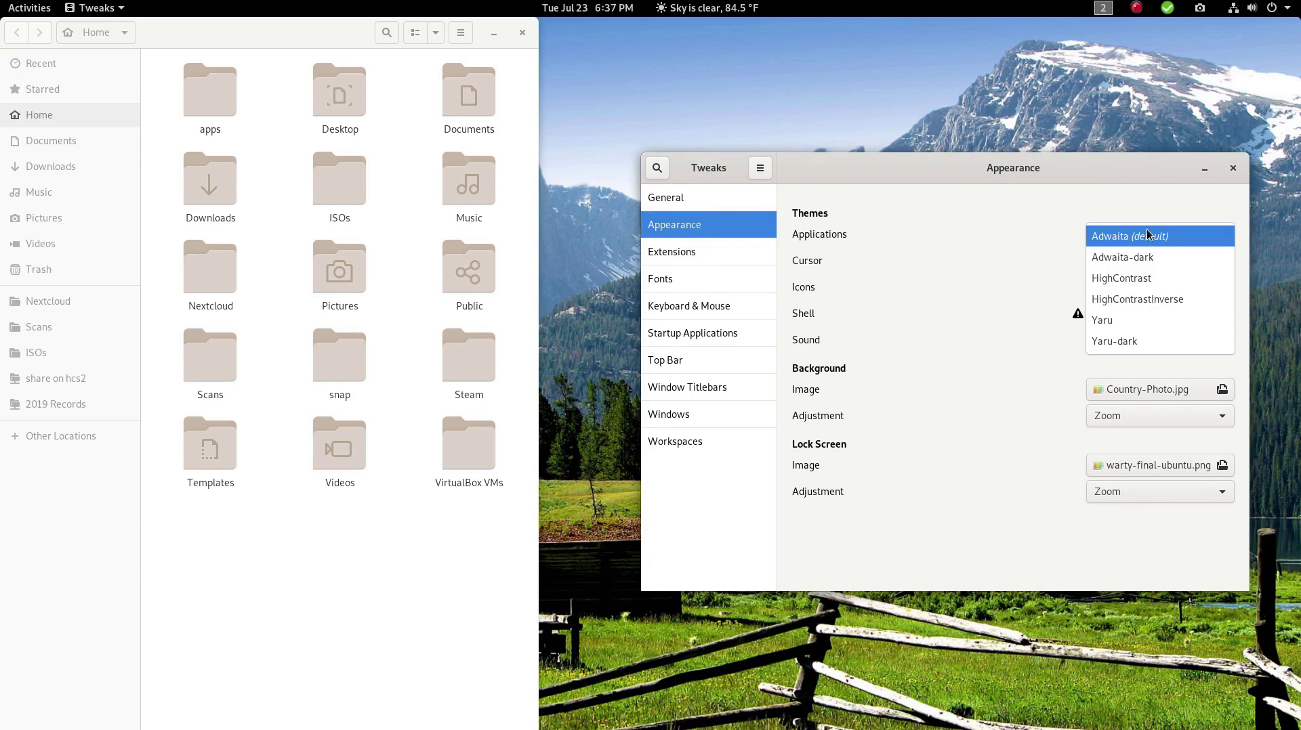
pyautogui.click(1137, 321)
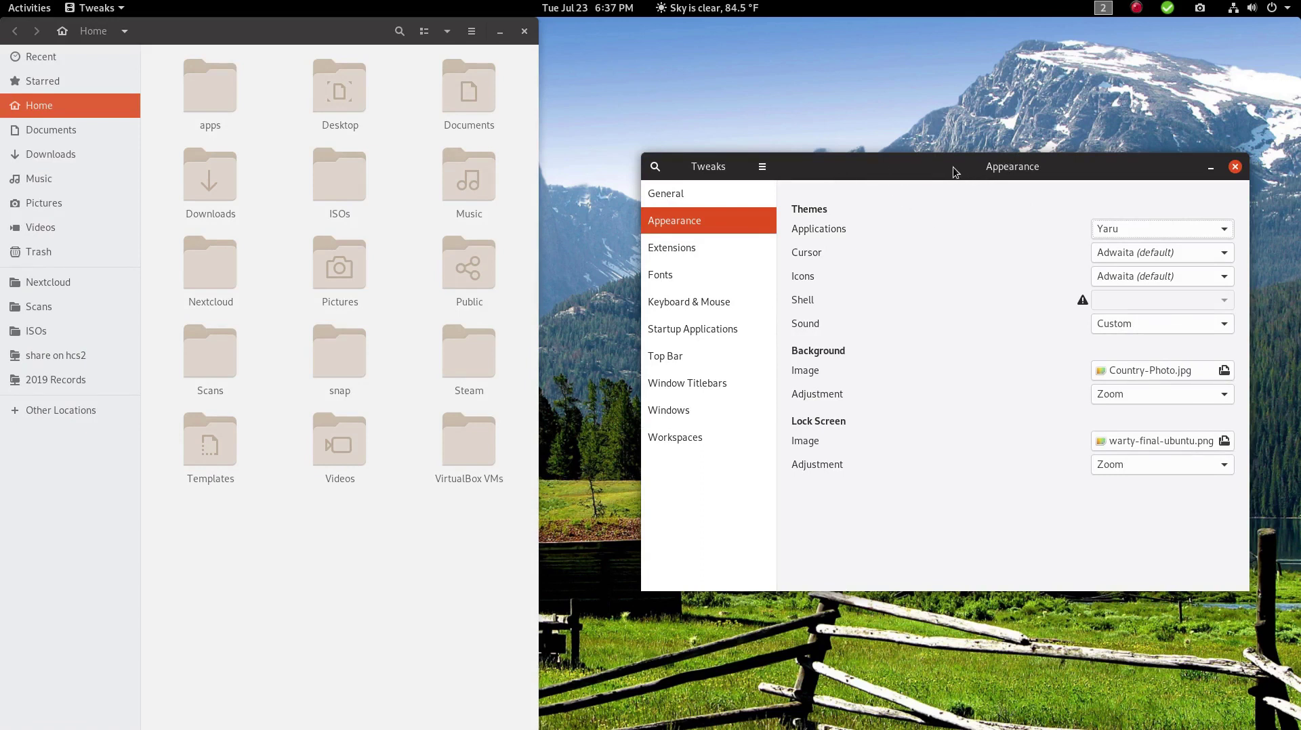
pyautogui.click(323, 328)
pyautogui.click(340, 279)
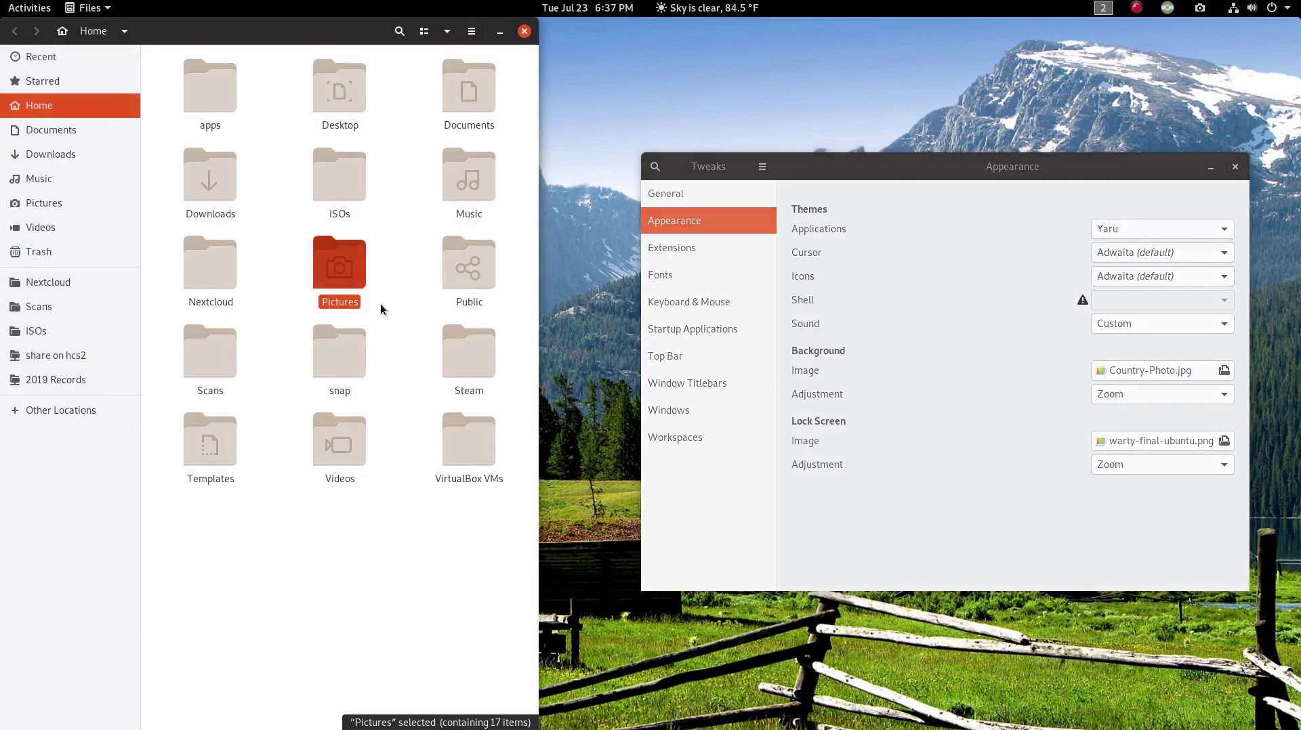
# Step: Set the Applications theme to Adwaita (default) and select the Pictures folder to check its highlight colour
pyautogui.click(1140, 233)
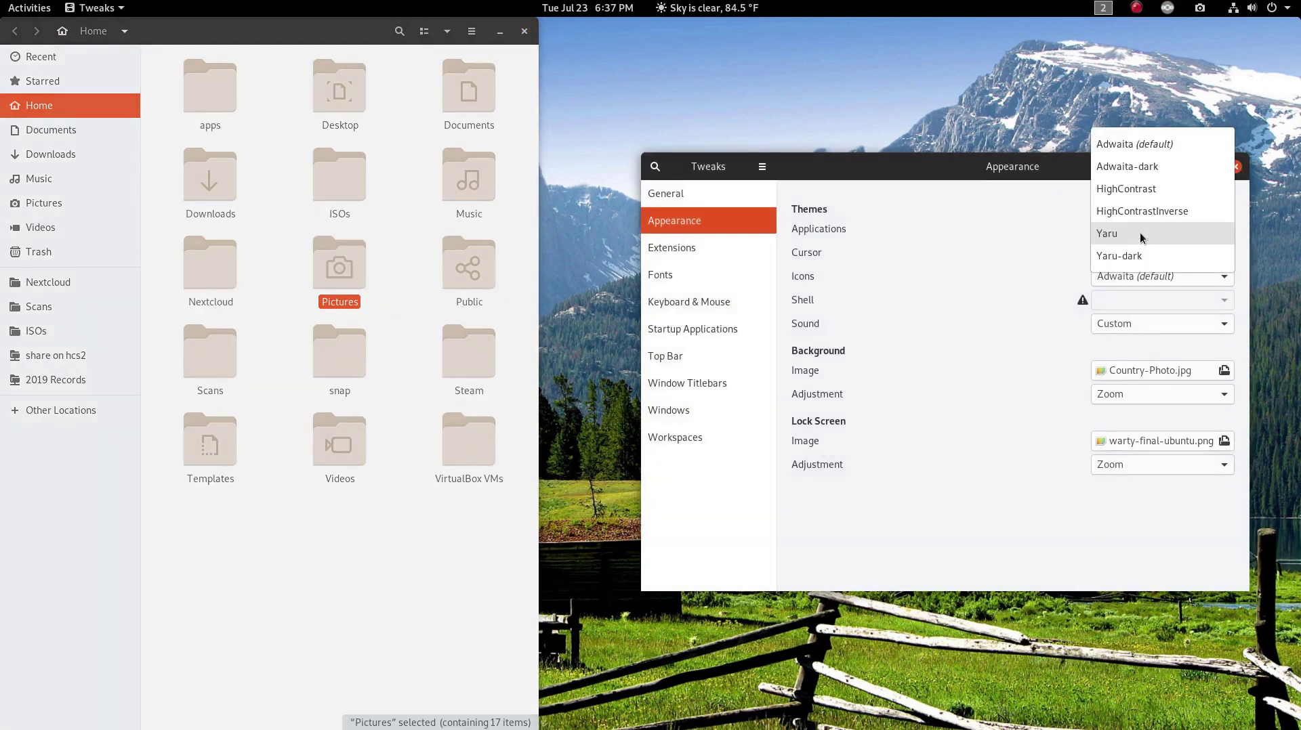
pyautogui.click(1155, 146)
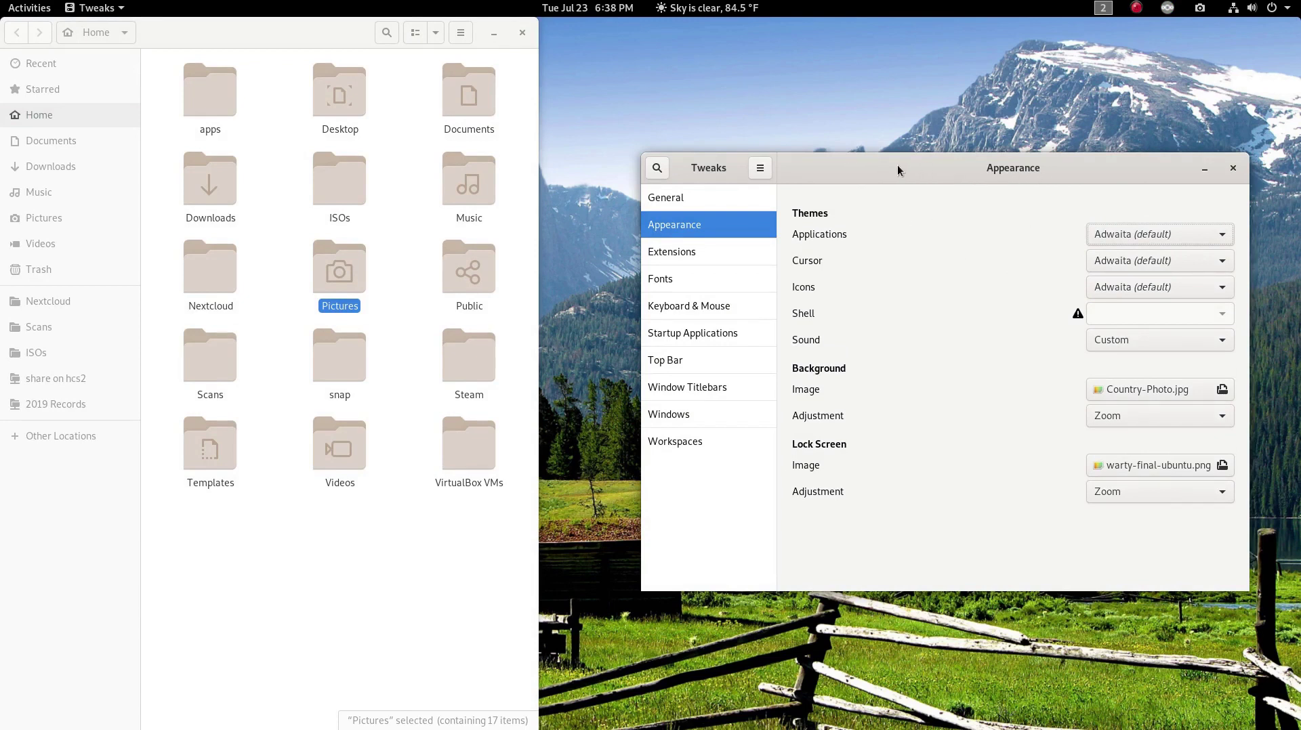
pyautogui.click(343, 276)
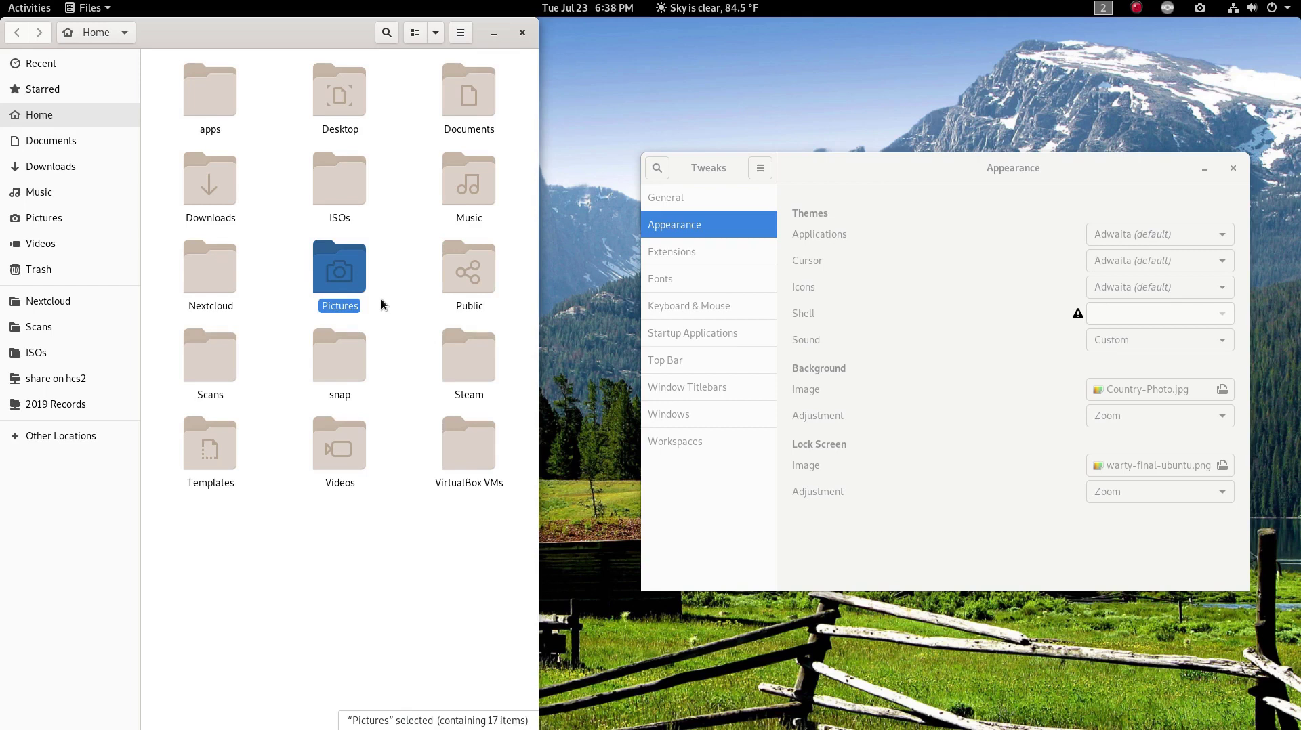
# Step: Minimize the Files and Tweaks windows and return to the presentation workspace
pyautogui.press('super+h')
pyautogui.press('super+h')
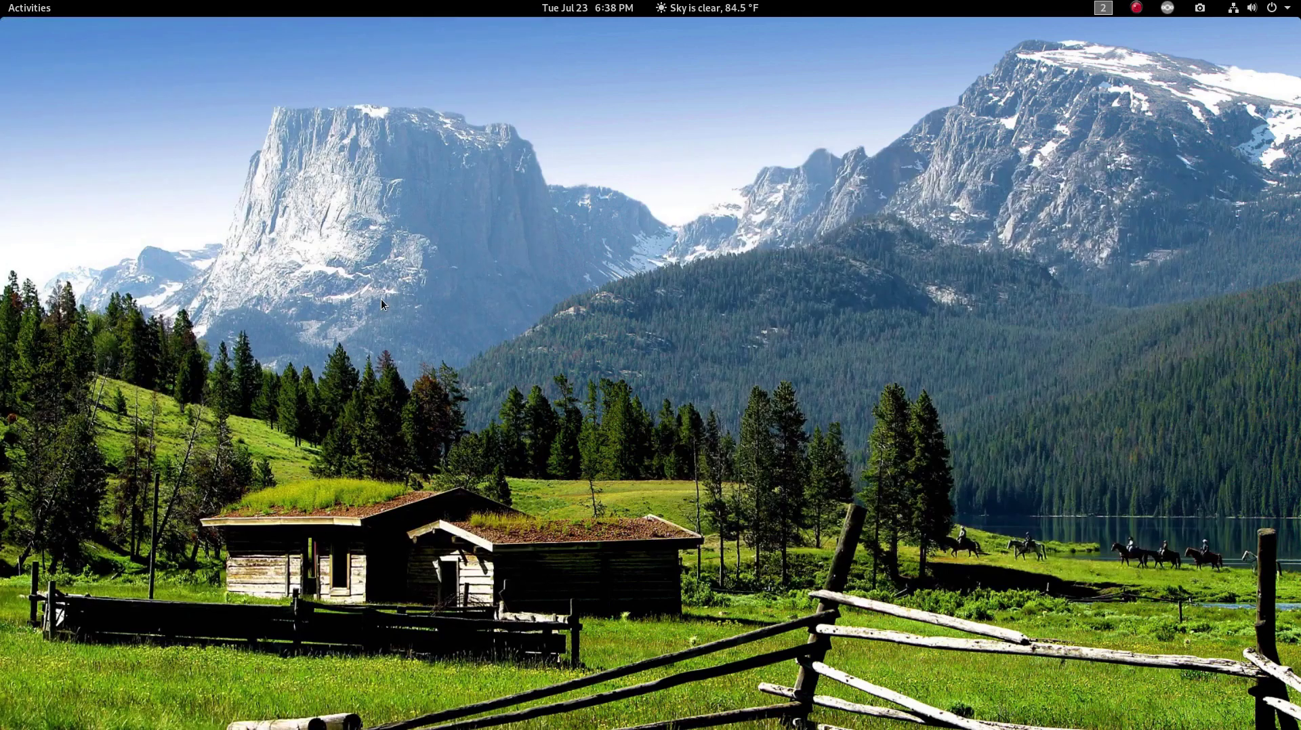
pyautogui.press('super+Page_Up')
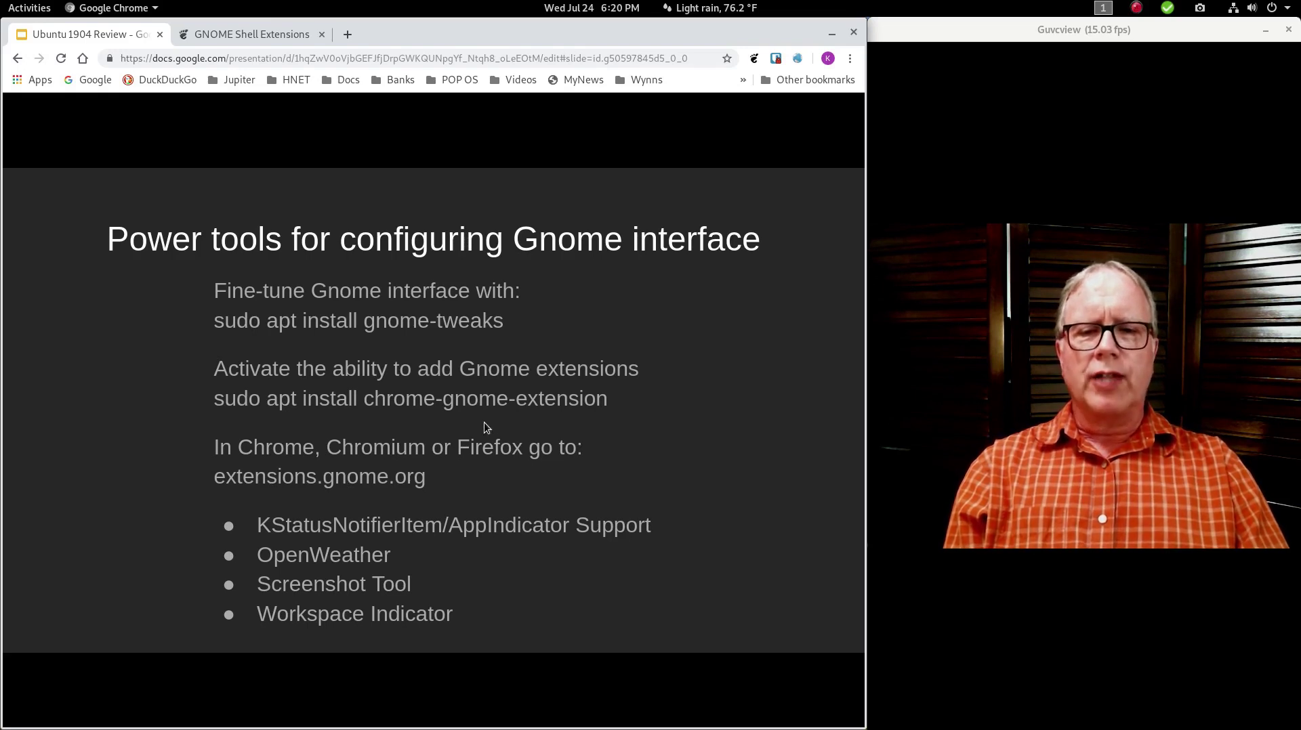
# Step: Open the list of installed extensions on the GNOME Shell Extensions site
pyautogui.click(257, 32)
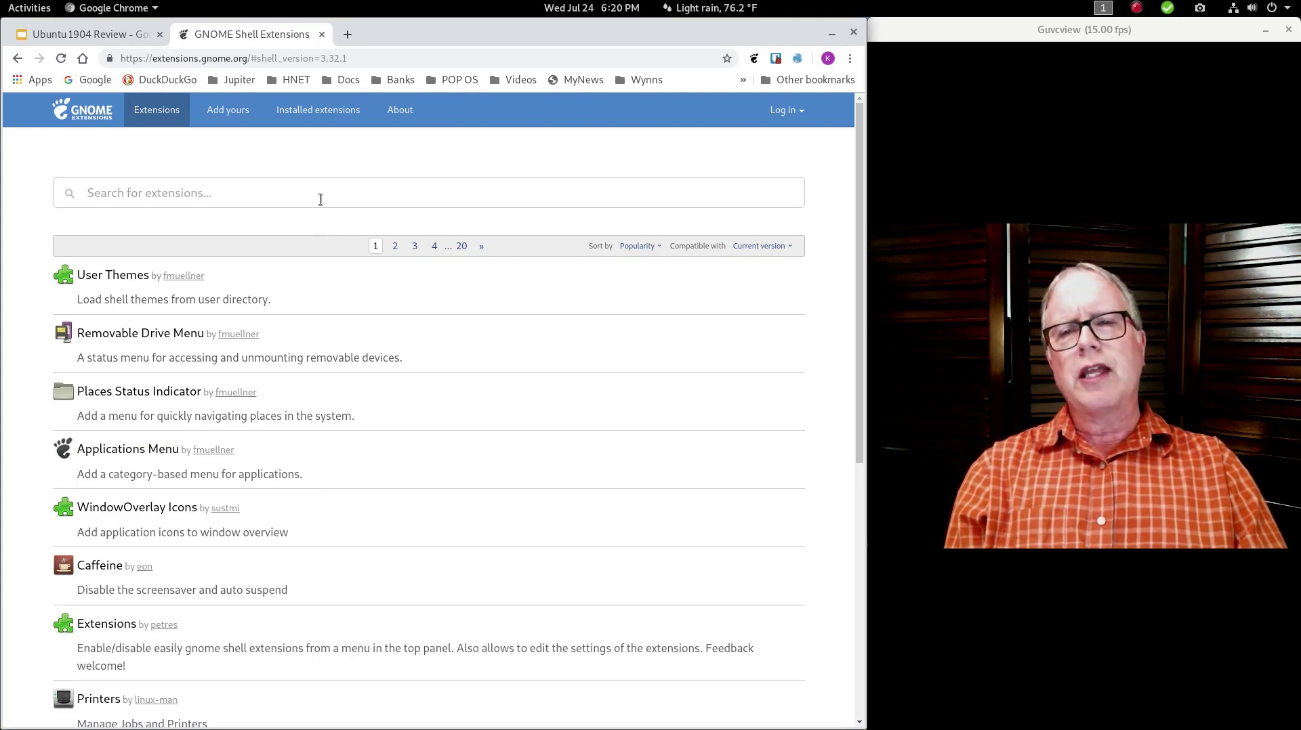
pyautogui.click(325, 110)
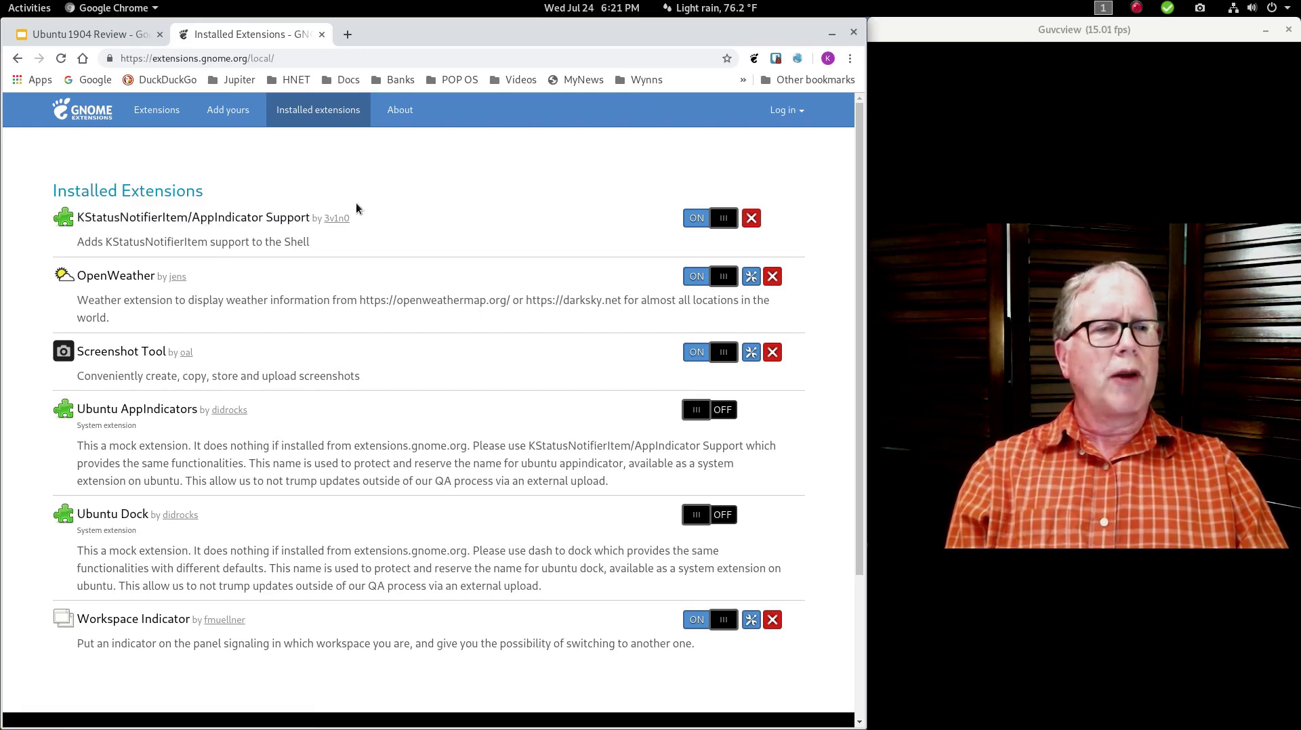
# Step: Check the Nextcloud and screen recorder indicator menus one after the other, closing each without choosing an entry
pyautogui.click(1168, 8)
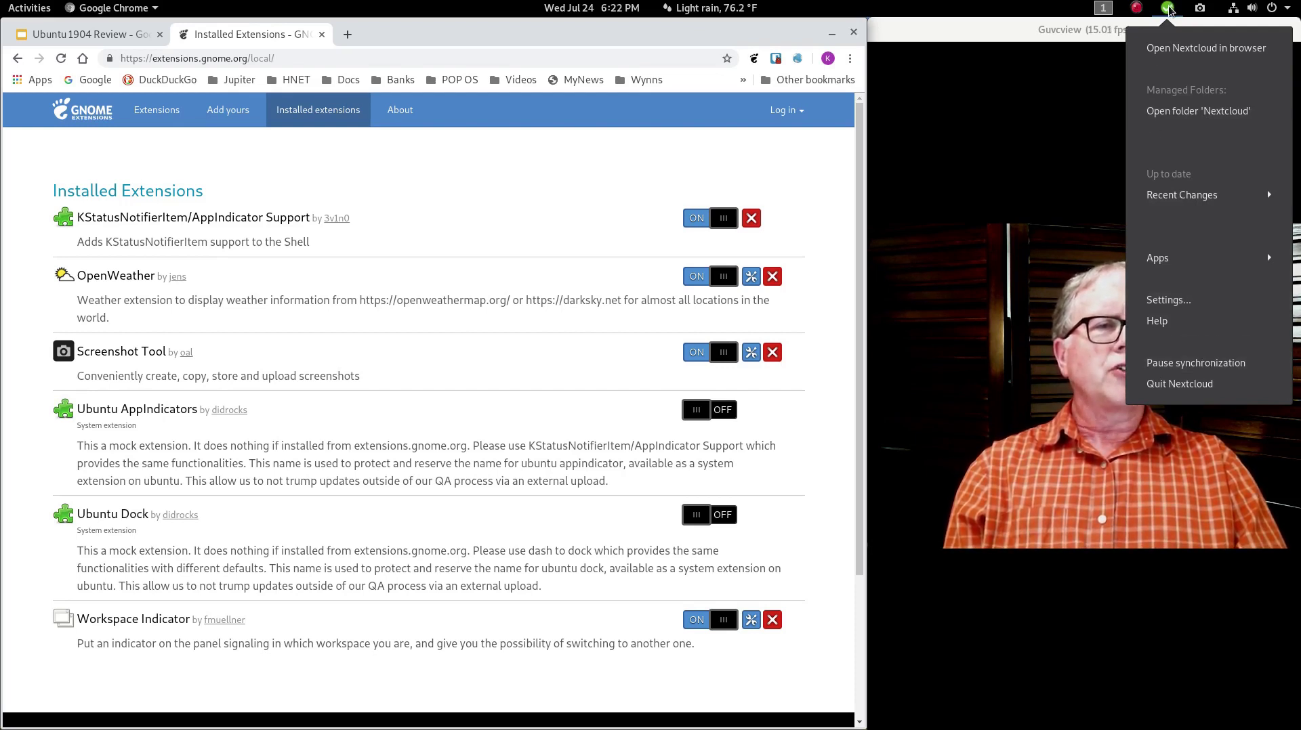
pyautogui.click(1048, 11)
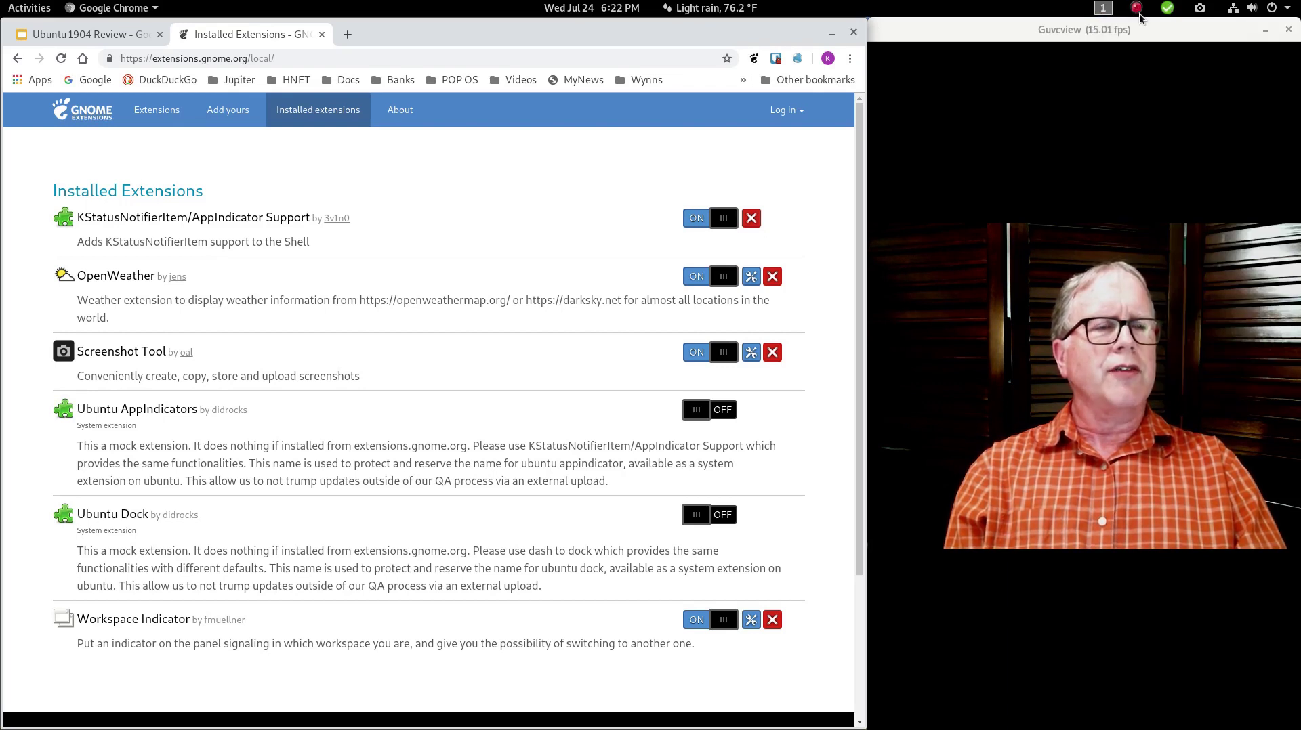
pyautogui.click(1137, 9)
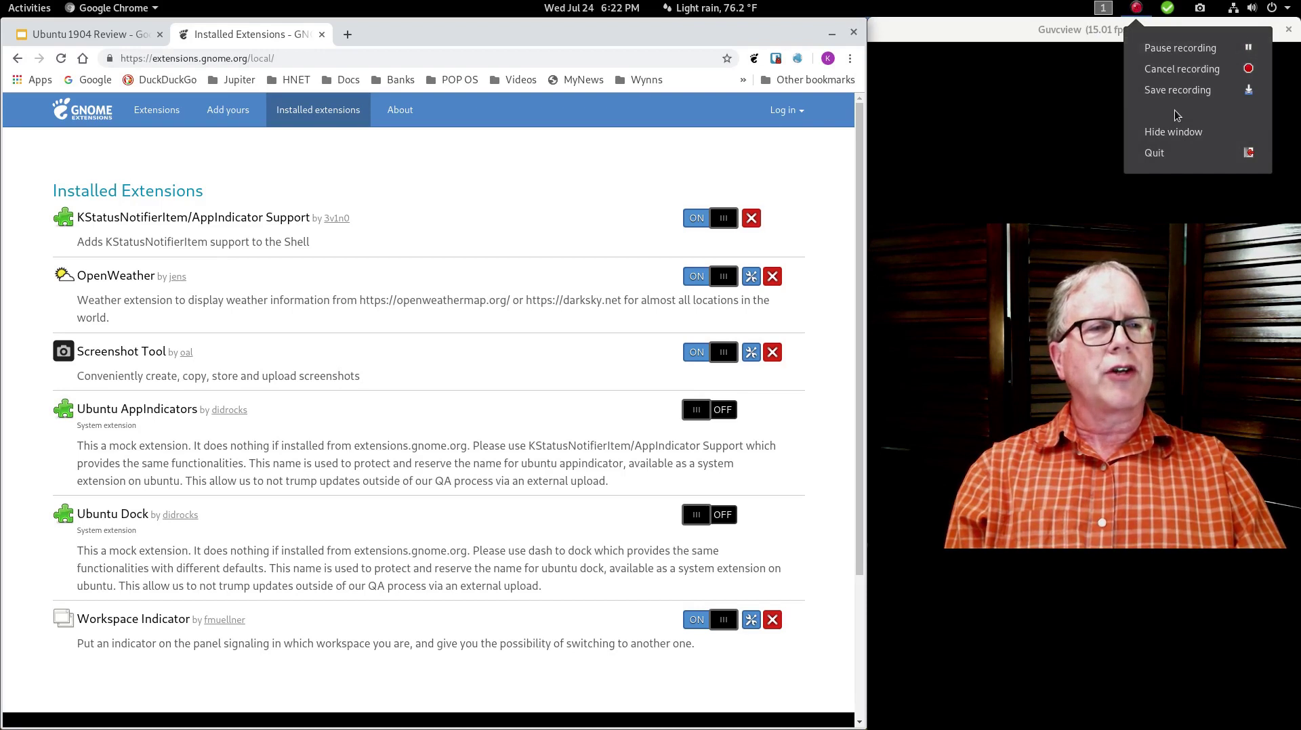
pyautogui.click(979, 4)
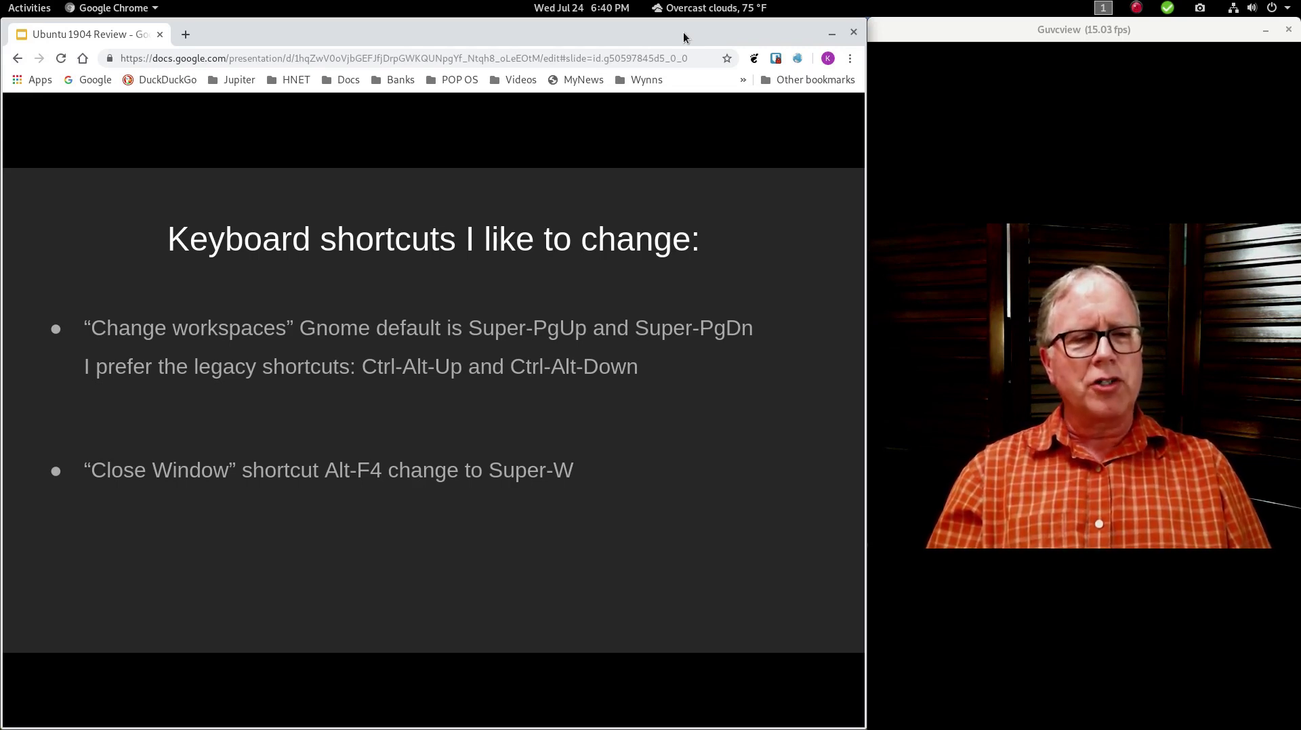
# Step: Open a Terminal on the second workspace and demonstrate maximizing it, tiling it to the right and left screen halves, and restoring it
pyautogui.hotkey('ctrl', 'alt', 'Down')
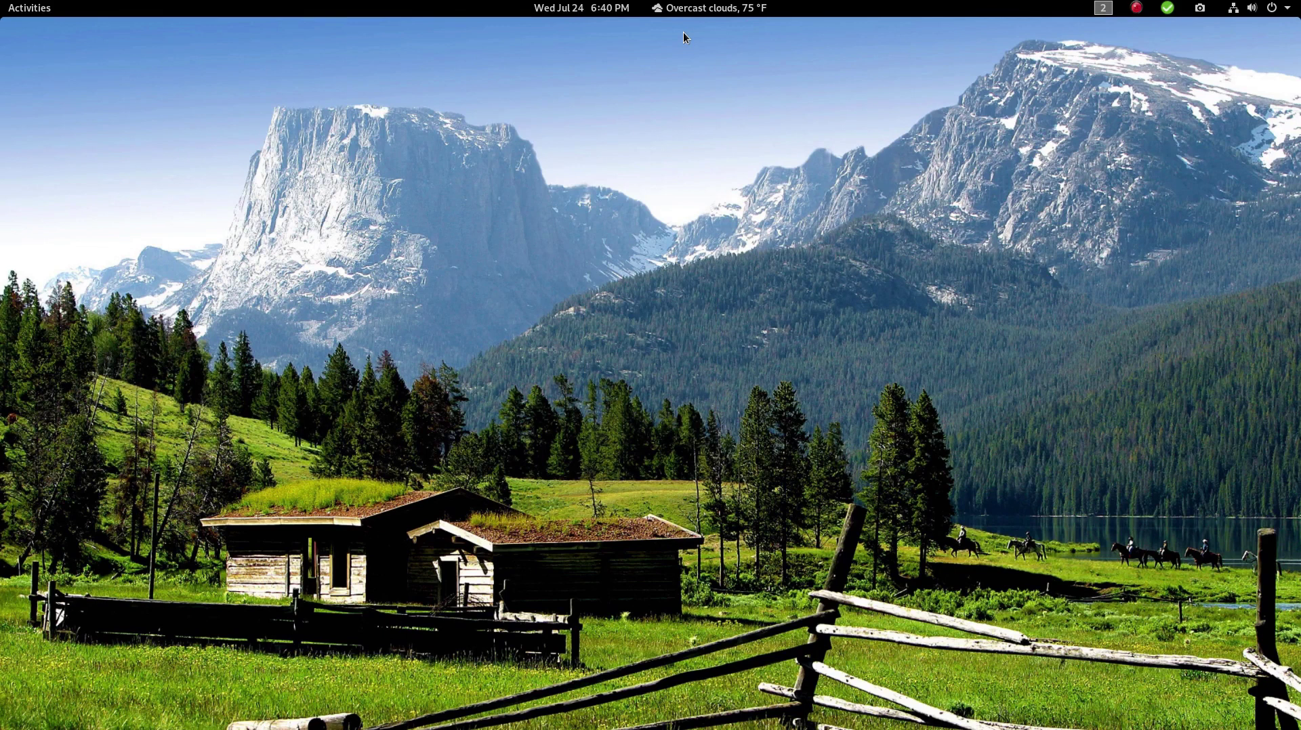
pyautogui.hotkey('ctrl', 'alt', 't')
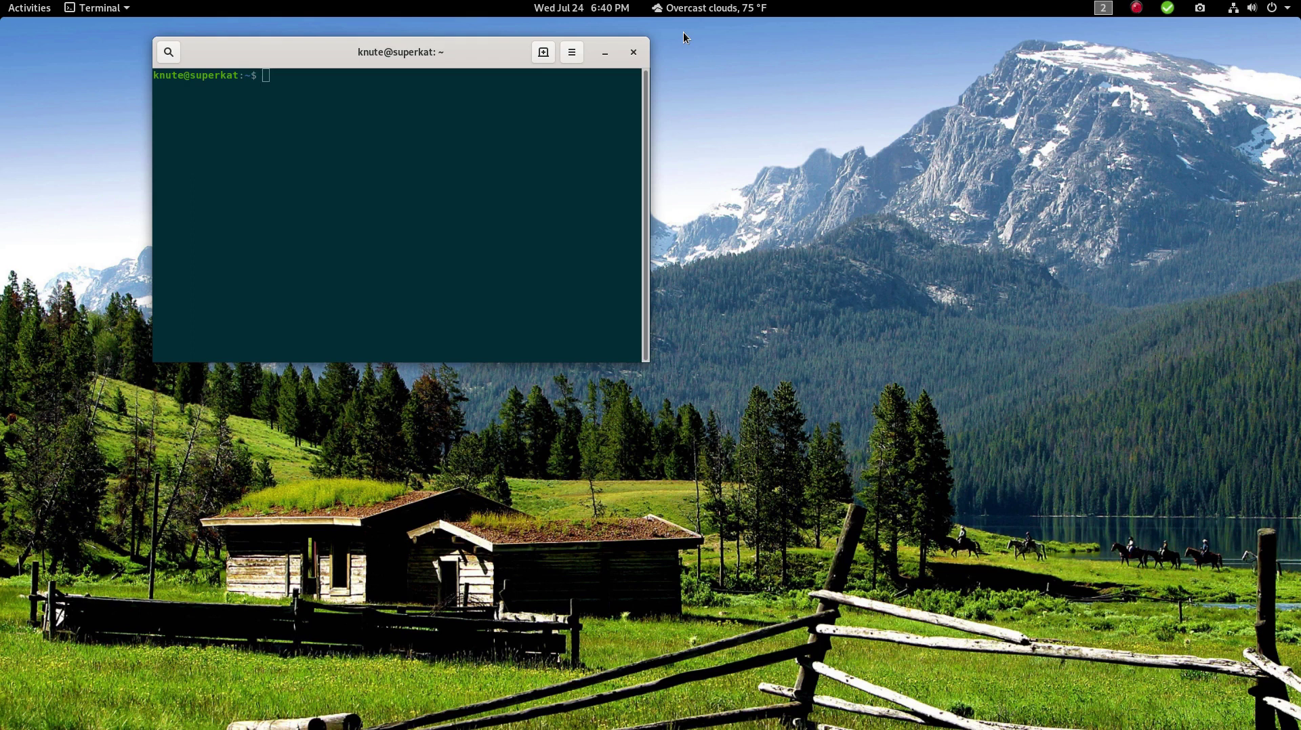
pyautogui.press('super+Up')
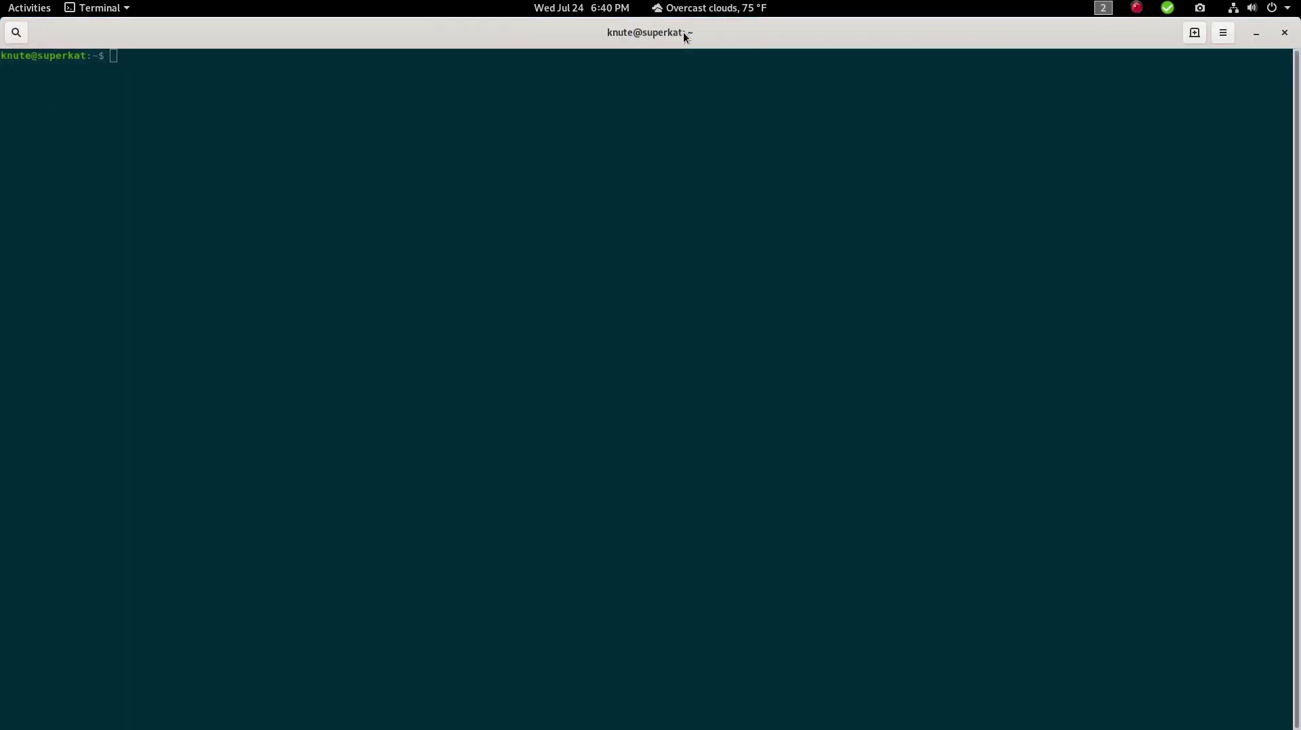
pyautogui.press('super+Down')
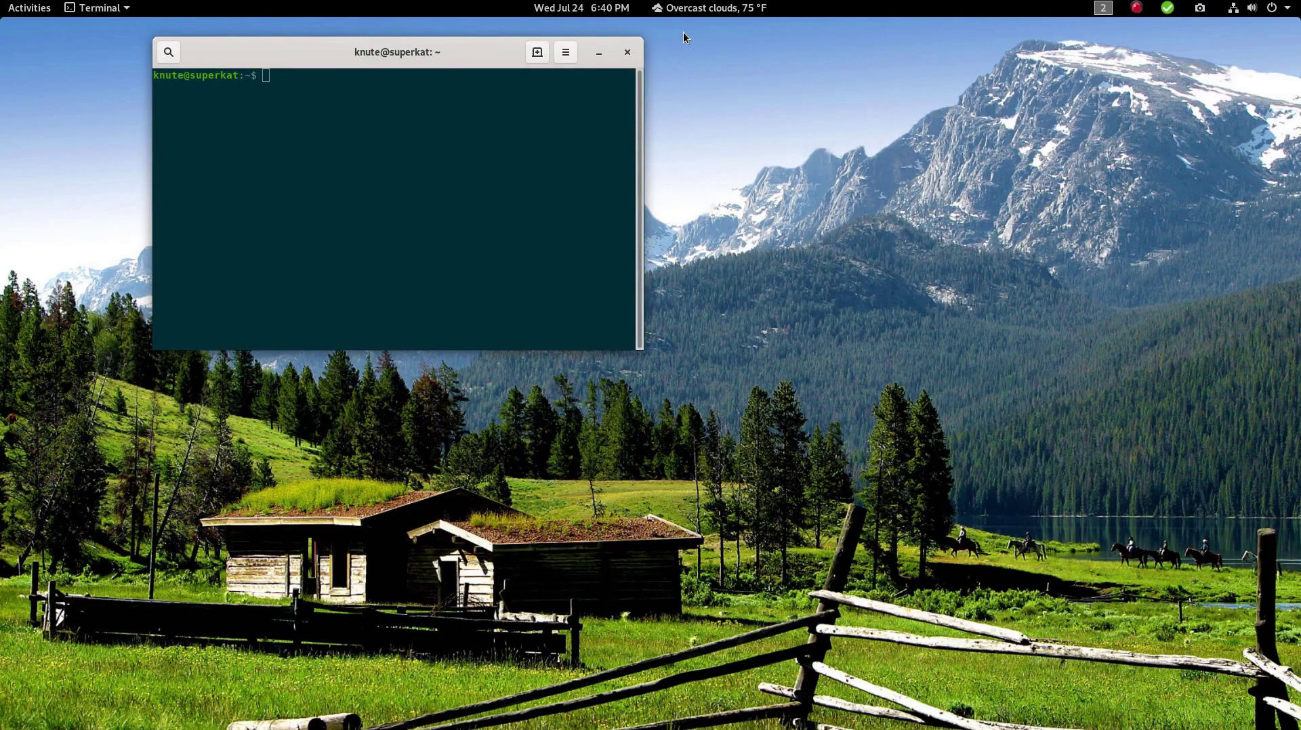
pyautogui.press('super+Right')
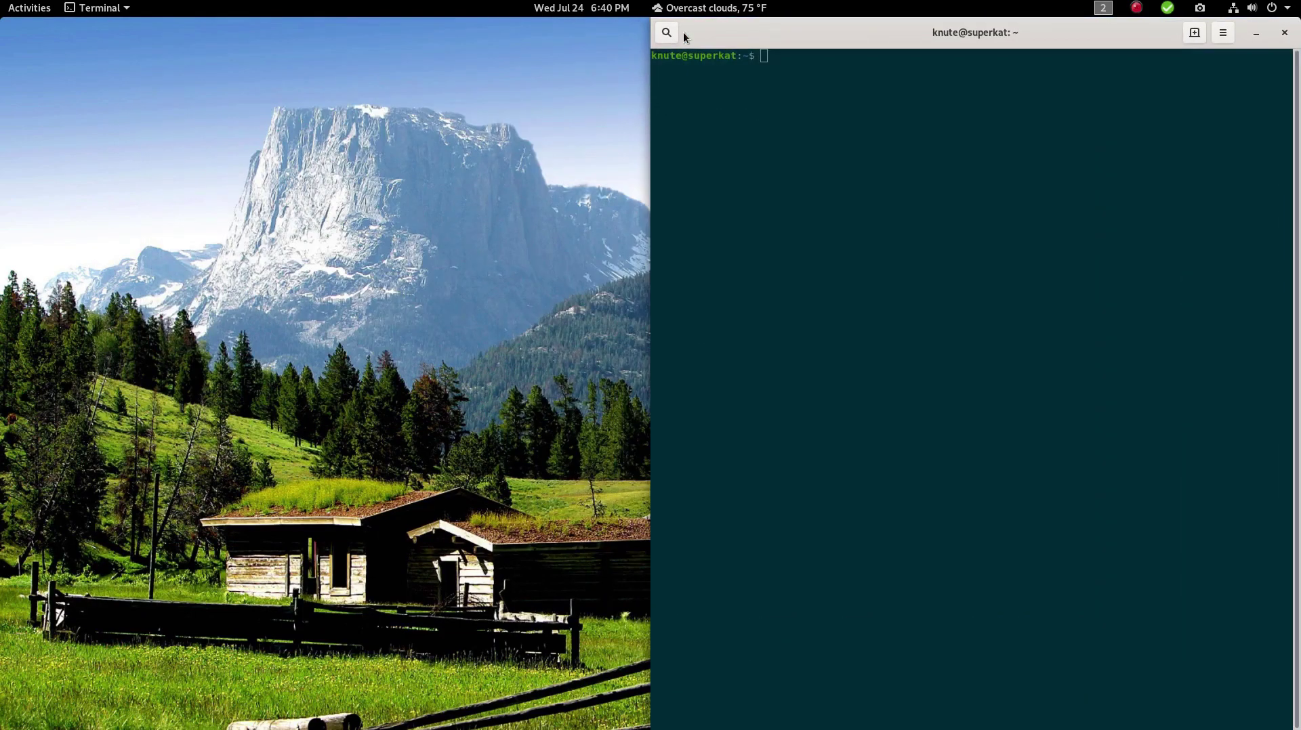
pyautogui.press('super+Left')
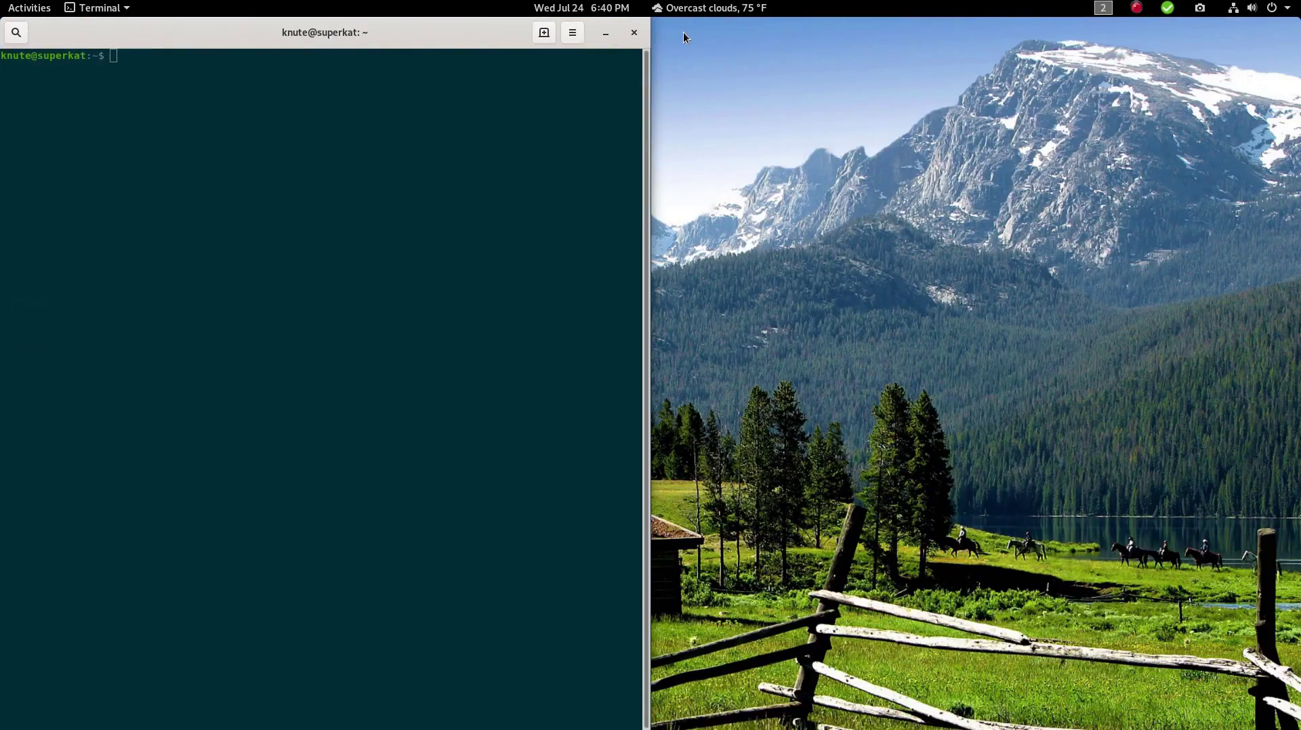
pyautogui.press('super+Down')
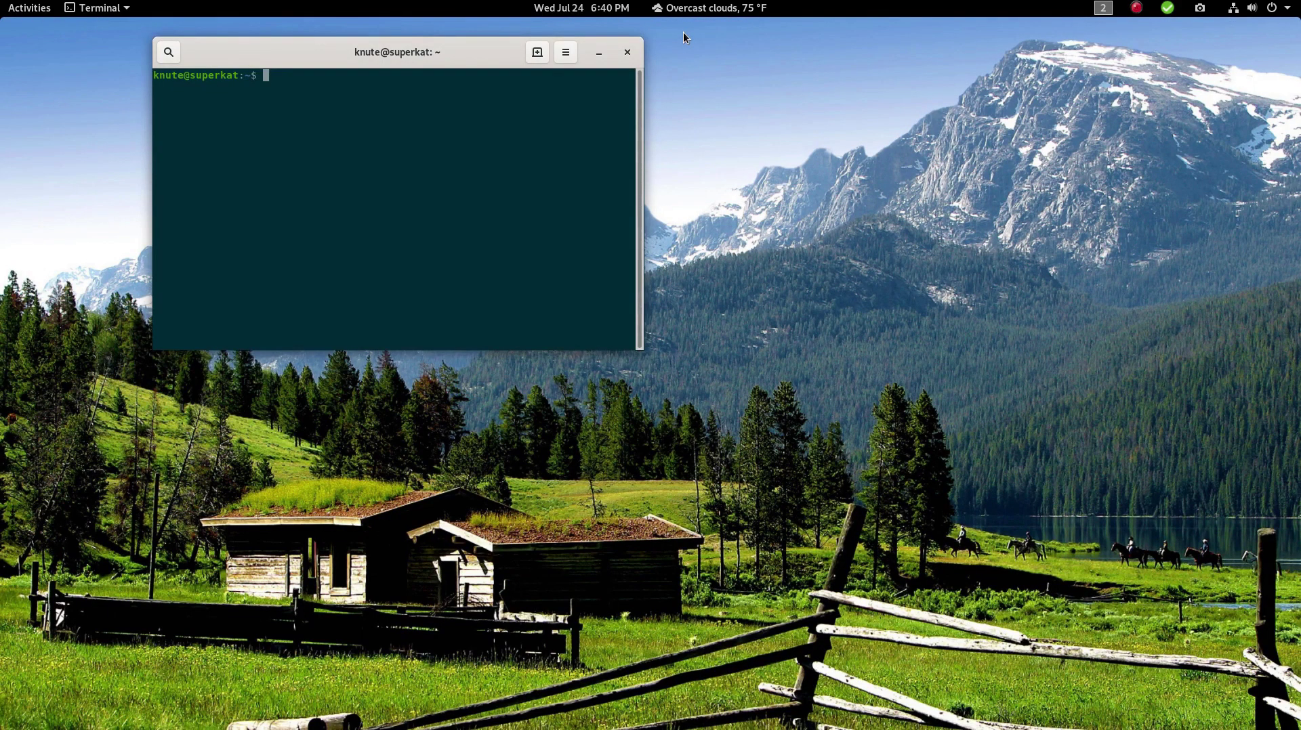
# Step: Hide the Terminal window and return to the presentation on the first workspace
pyautogui.press('super+h')
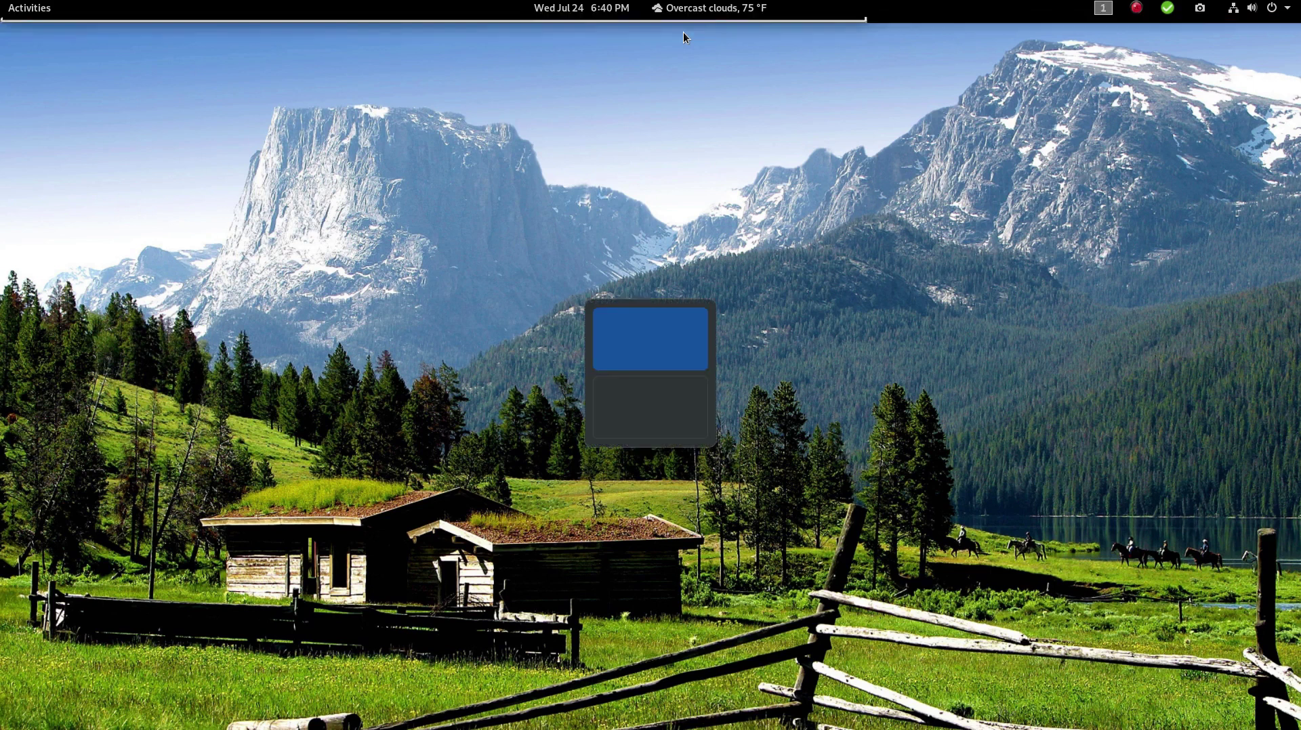
pyautogui.hotkey('ctrl', 'alt', 'Up')
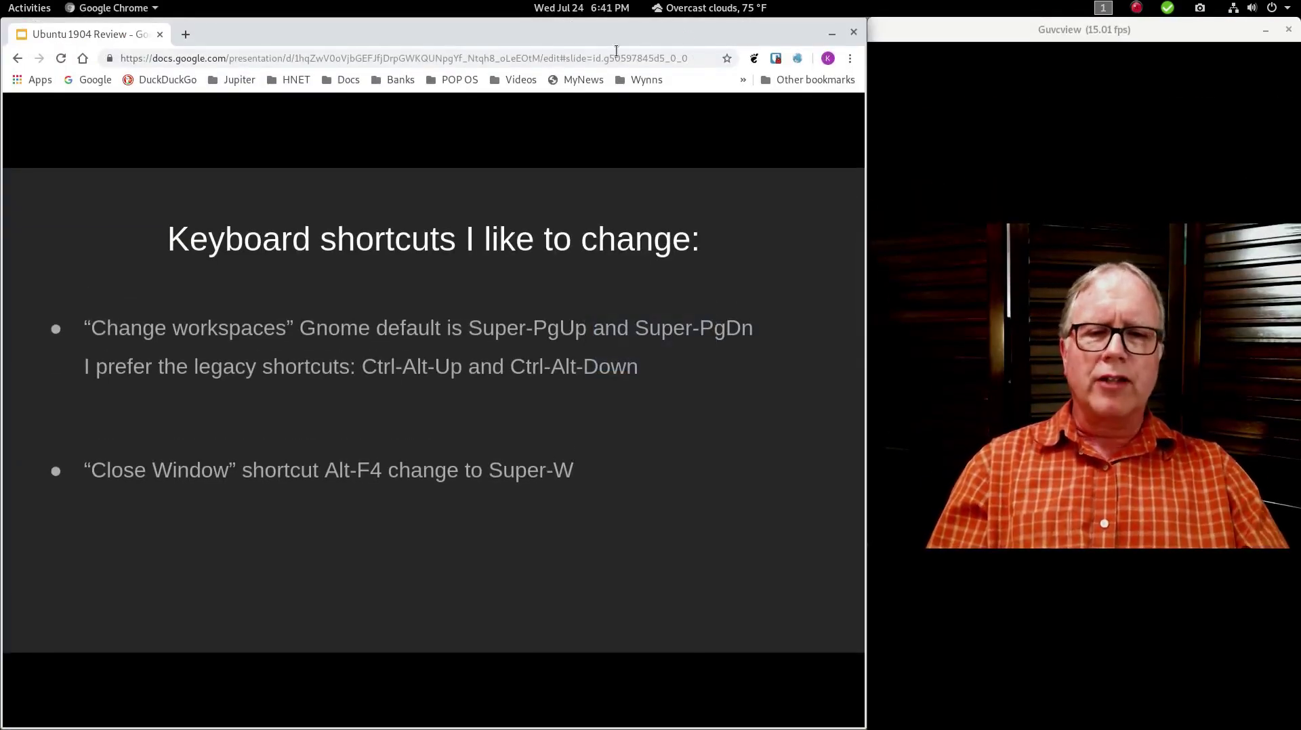